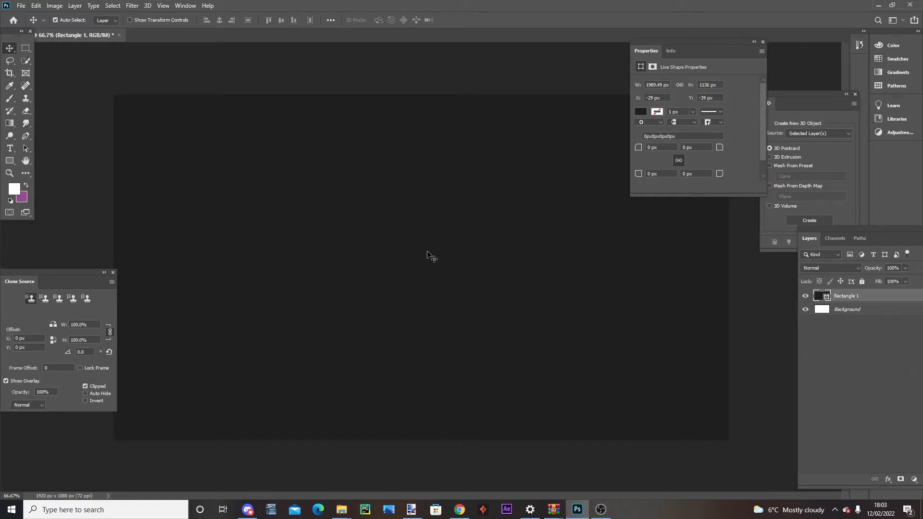
Add the text WWW in white 450 pt Carbon Black on a new layer and move it to the canvas centre
{"action": "left_click_drag", "start_coordinate": [882, 233], "coordinate": [788, 177]}
{"action": "left_click", "coordinate": [672, 404]}
{"action": "left_click", "coordinate": [10, 148]}
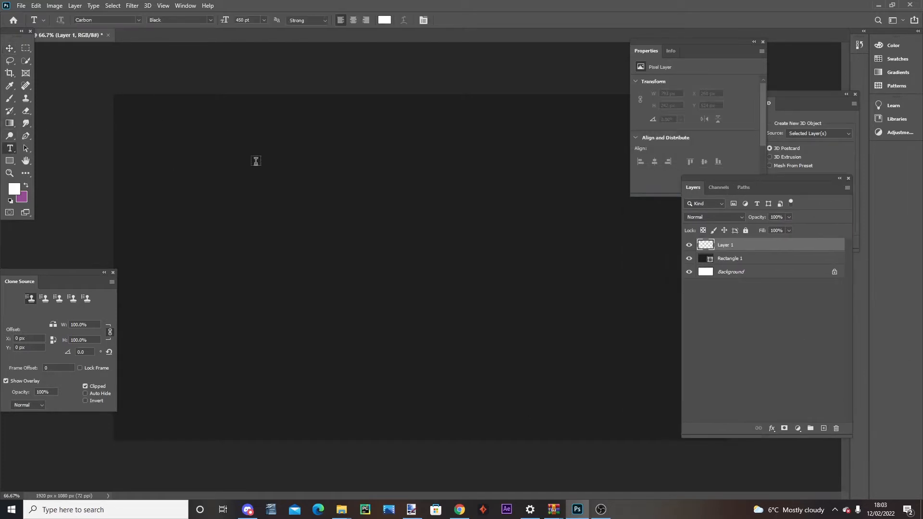
{"action": "left_click", "coordinate": [252, 189]}
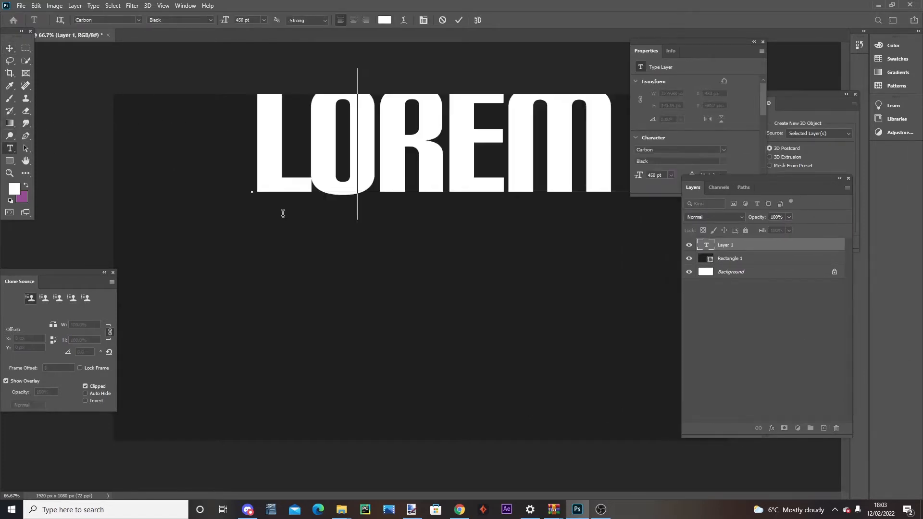
{"action": "type", "text": "www"}
{"action": "left_click", "coordinate": [10, 48]}
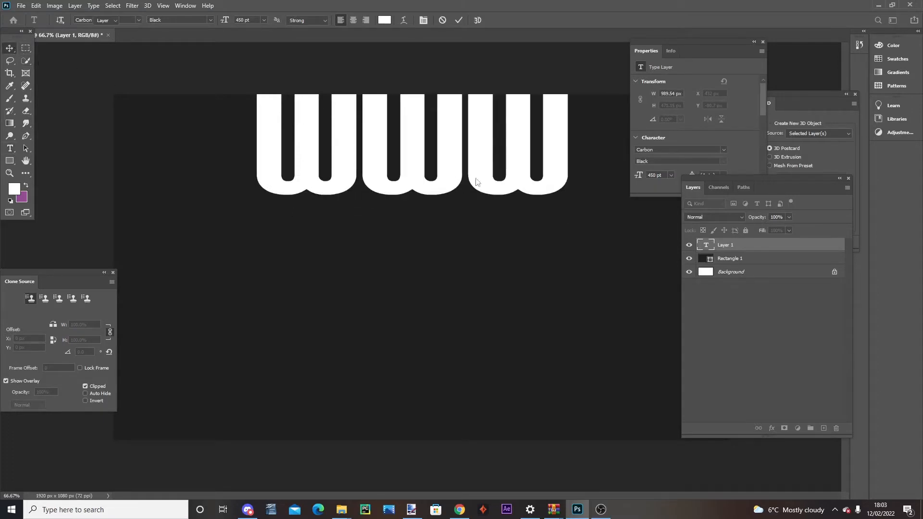
{"action": "left_click_drag", "start_coordinate": [529, 185], "coordinate": [533, 311]}
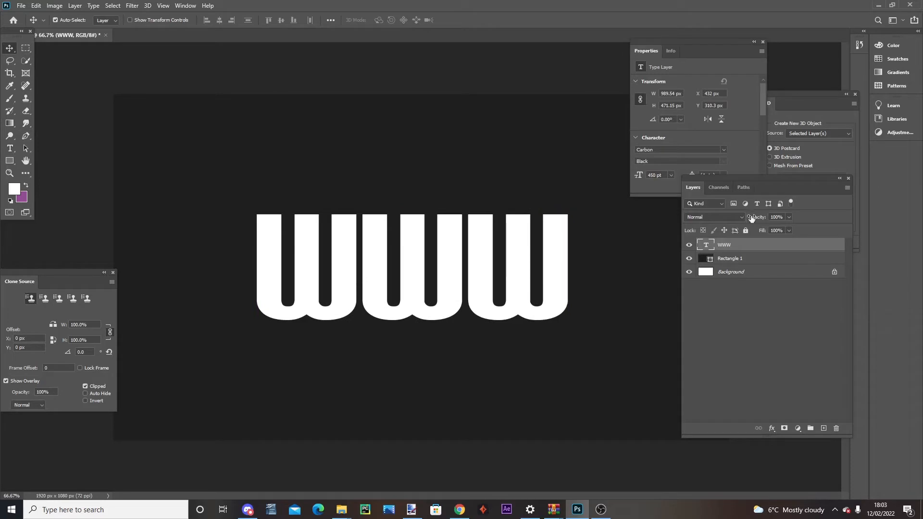
Add an Inner Bevel & Emboss effect to the WWW text layer with Chisel Soft technique and 282% depth
{"action": "double_click", "coordinate": [773, 245]}
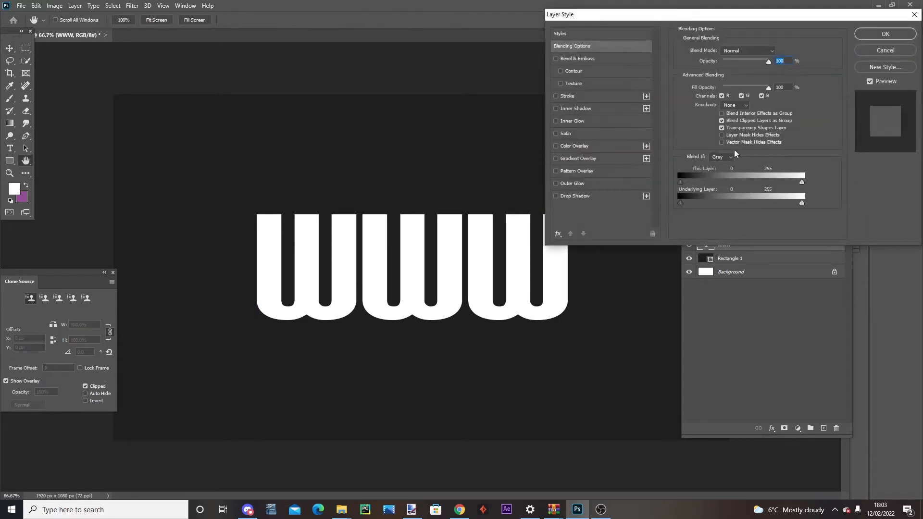
{"action": "left_click", "coordinate": [575, 59]}
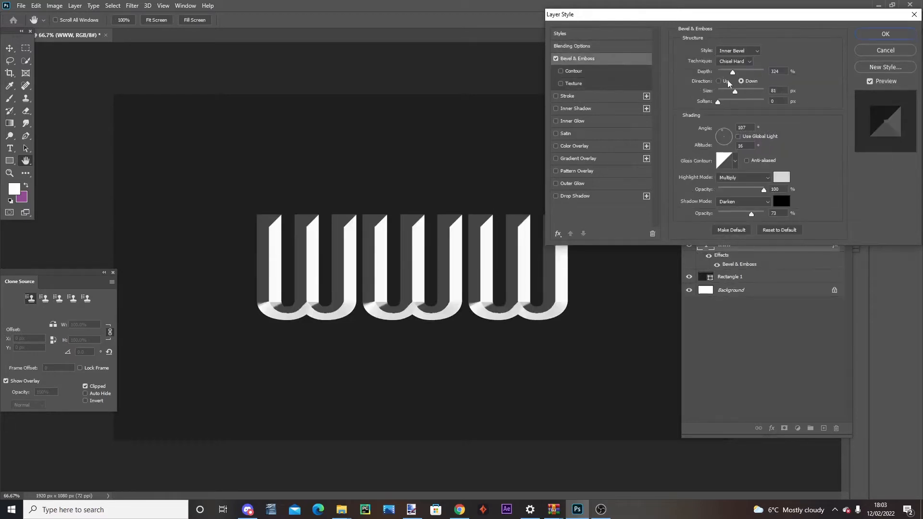
{"action": "mouse_move", "coordinate": [735, 74]}
{"action": "left_mouse_down"}
{"action": "mouse_move", "coordinate": [717, 75]}
{"action": "mouse_move", "coordinate": [749, 77]}
{"action": "mouse_move", "coordinate": [719, 76]}
{"action": "mouse_move", "coordinate": [730, 75]}
{"action": "left_mouse_up"}
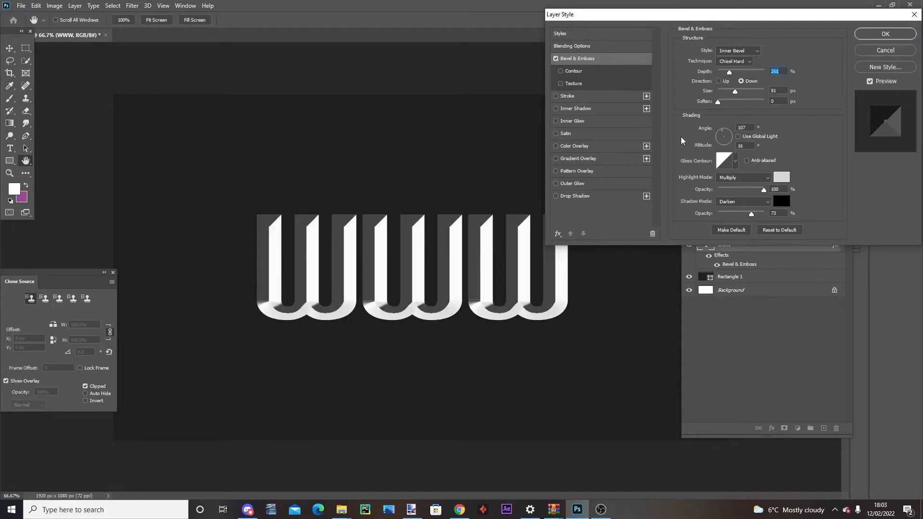
{"action": "left_click", "coordinate": [747, 63]}
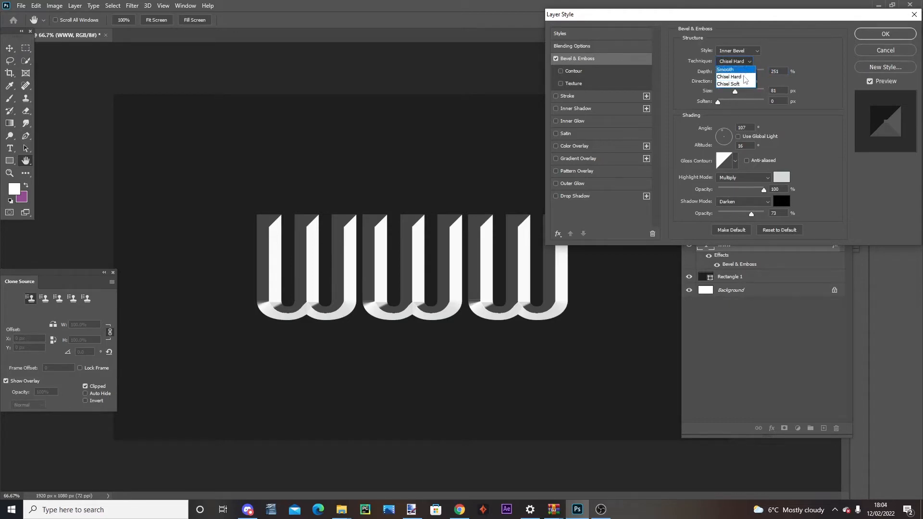
{"action": "left_click", "coordinate": [742, 70]}
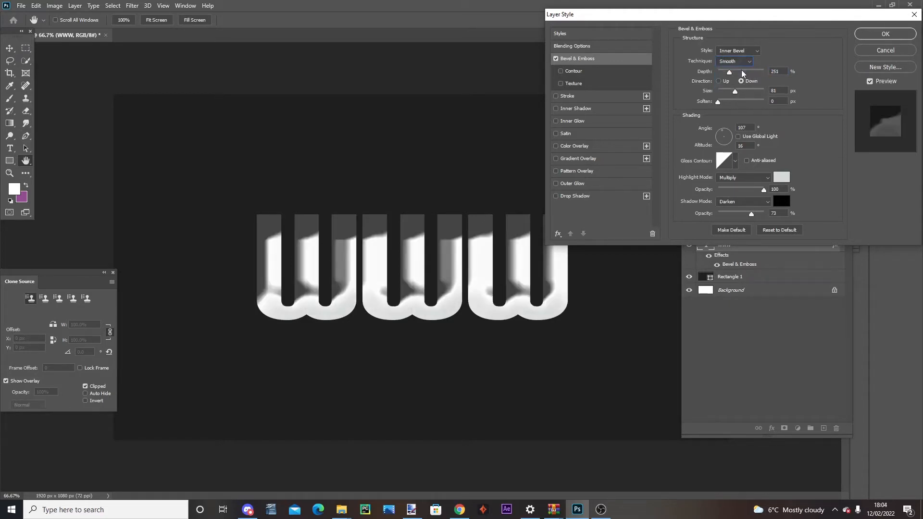
{"action": "mouse_move", "coordinate": [730, 72]}
{"action": "left_mouse_down"}
{"action": "mouse_move", "coordinate": [740, 73]}
{"action": "mouse_move", "coordinate": [731, 73]}
{"action": "left_mouse_up"}
{"action": "left_click", "coordinate": [733, 61]}
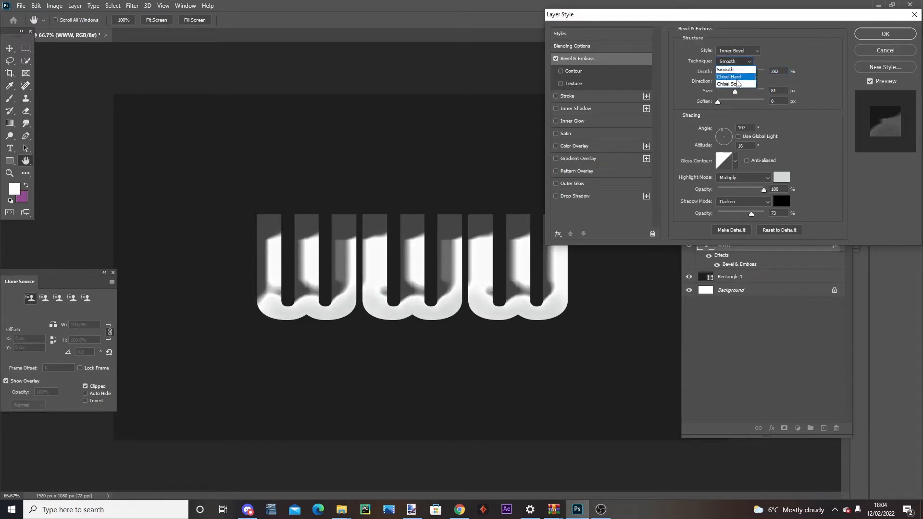
{"action": "left_click", "coordinate": [739, 87]}
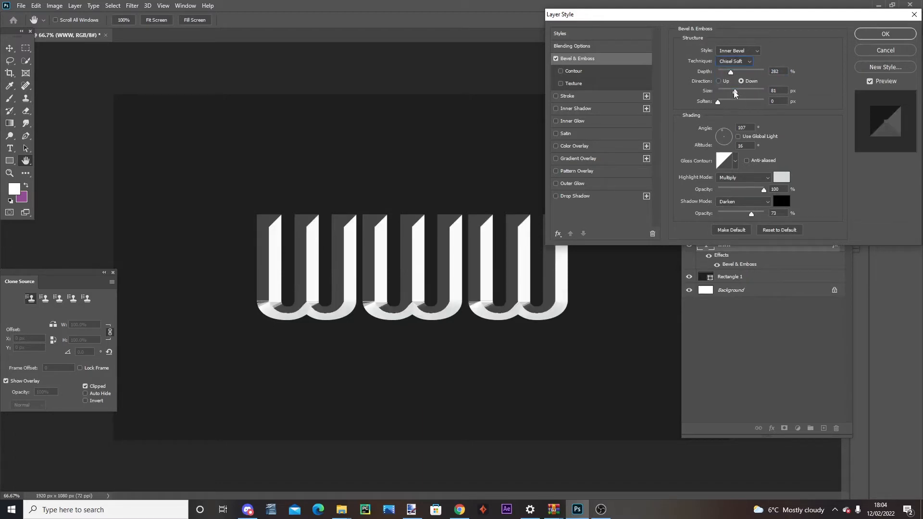
Try the Chisel Hard technique on the bevel and switch back to Chisel Soft
{"action": "left_click", "coordinate": [734, 61]}
{"action": "left_click", "coordinate": [736, 77]}
{"action": "left_click", "coordinate": [737, 62]}
{"action": "left_click", "coordinate": [739, 87]}
Set the bevel's soften to 0 px and pick a light grey highlight colour
{"action": "left_click_drag", "start_coordinate": [721, 104], "coordinate": [681, 106]}
{"action": "left_click", "coordinate": [783, 182]}
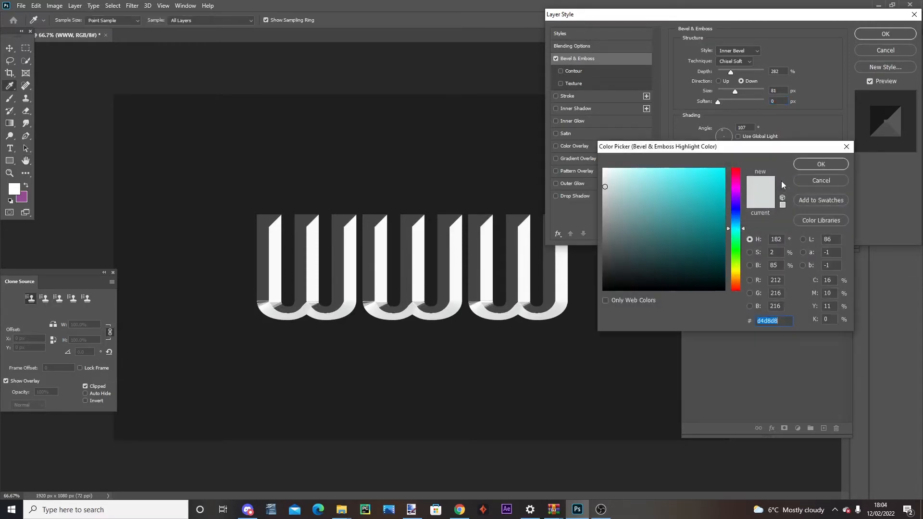
{"action": "left_click", "coordinate": [603, 186]}
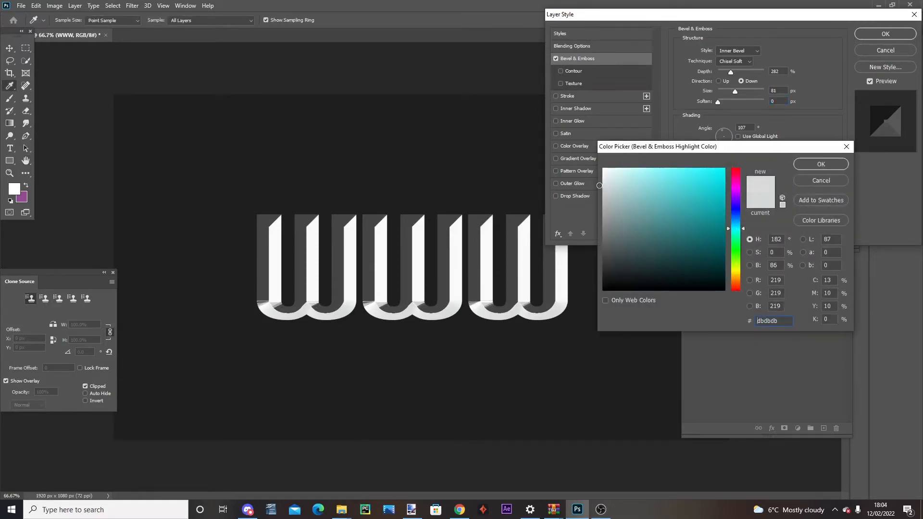
{"action": "left_click", "coordinate": [816, 165]}
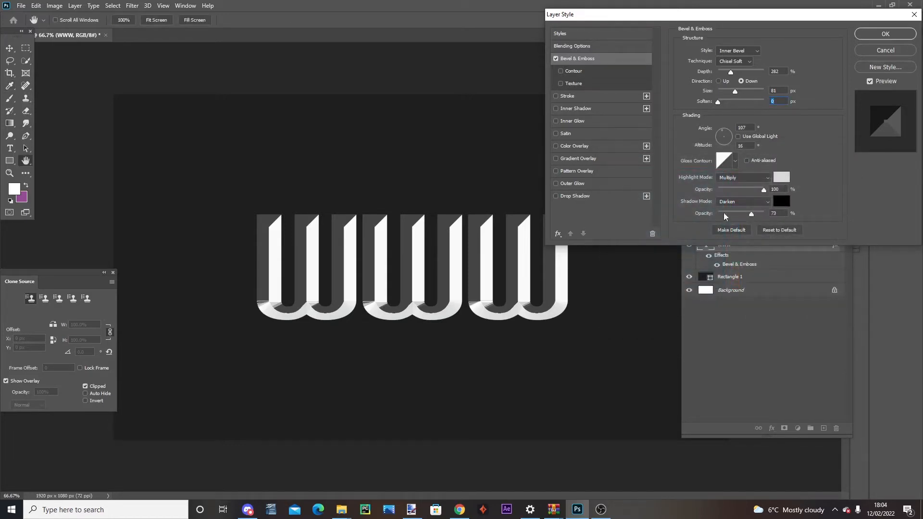
Set the bevel's shadow mode to Darken with 64% opacity
{"action": "left_click", "coordinate": [737, 201]}
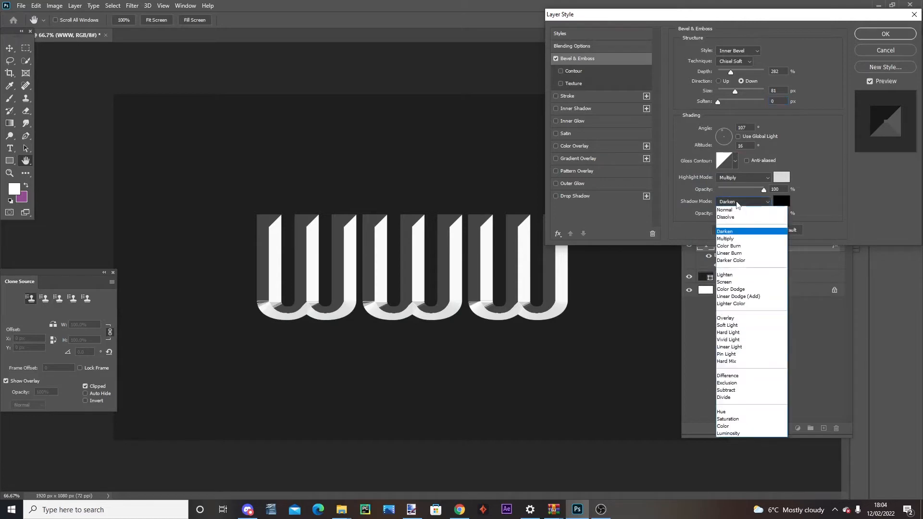
{"action": "left_click", "coordinate": [734, 232]}
{"action": "mouse_move", "coordinate": [748, 214]}
{"action": "left_mouse_down"}
{"action": "mouse_move", "coordinate": [731, 214]}
{"action": "mouse_move", "coordinate": [758, 214]}
{"action": "mouse_move", "coordinate": [749, 215]}
{"action": "left_mouse_up"}
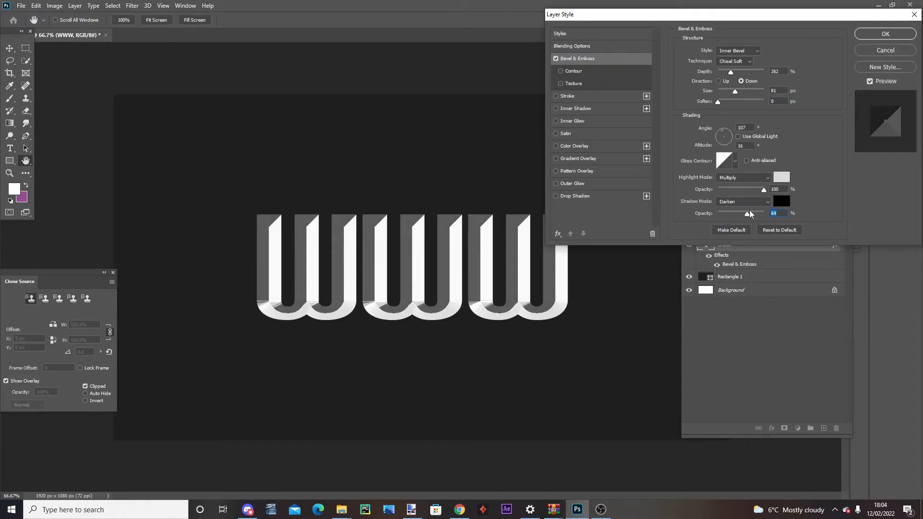
Enable the Gradient Overlay on the text and set the gradient's starting colour stop to black (000000)
{"action": "left_click", "coordinate": [587, 160]}
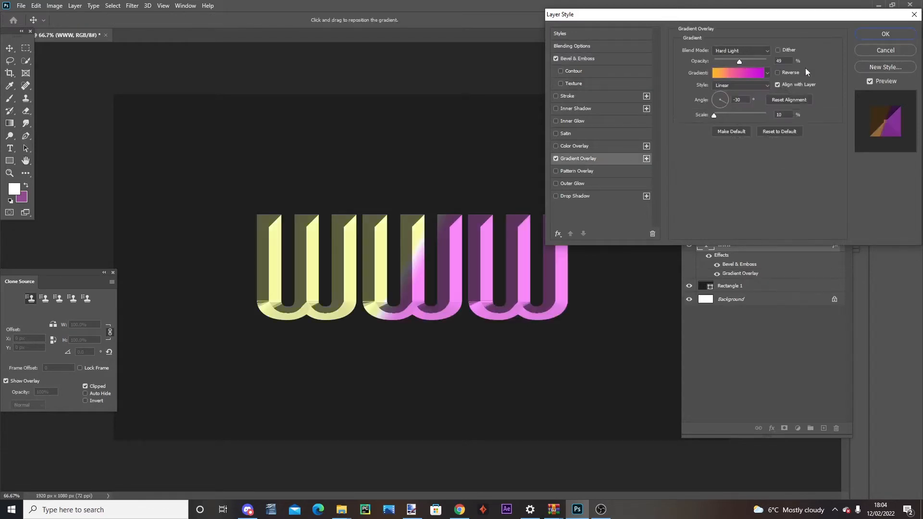
{"action": "left_click", "coordinate": [748, 74]}
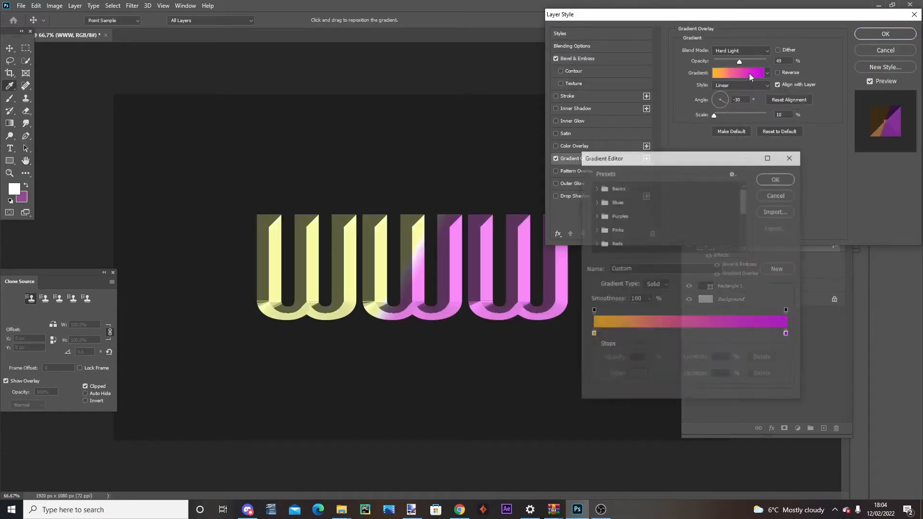
{"action": "left_click", "coordinate": [594, 336]}
{"action": "double_click", "coordinate": [594, 335]}
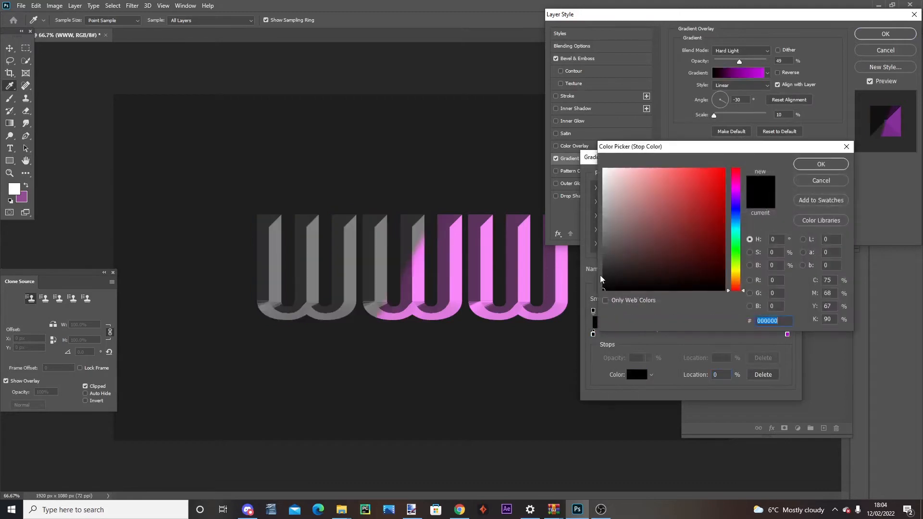
{"action": "left_click", "coordinate": [821, 164]}
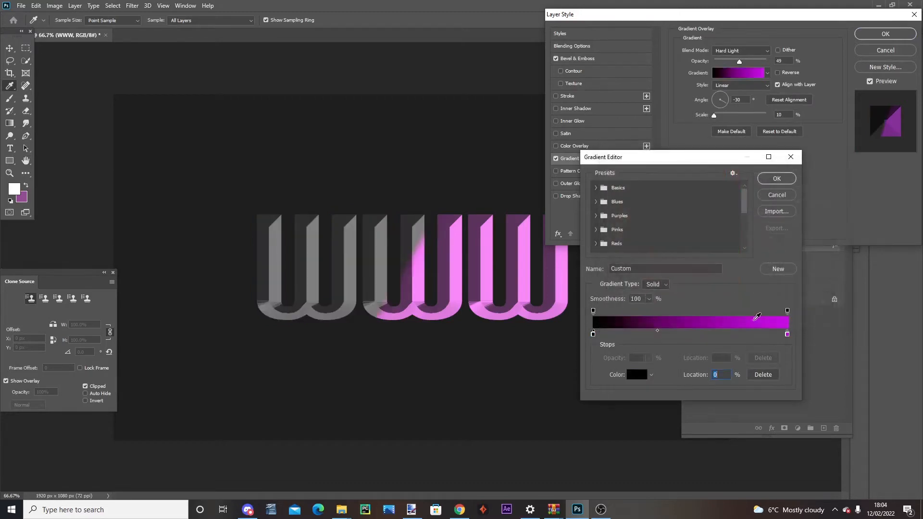
Set the gradient's end colour stop to white (ffffff) and accept the edited gradient
{"action": "double_click", "coordinate": [787, 335]}
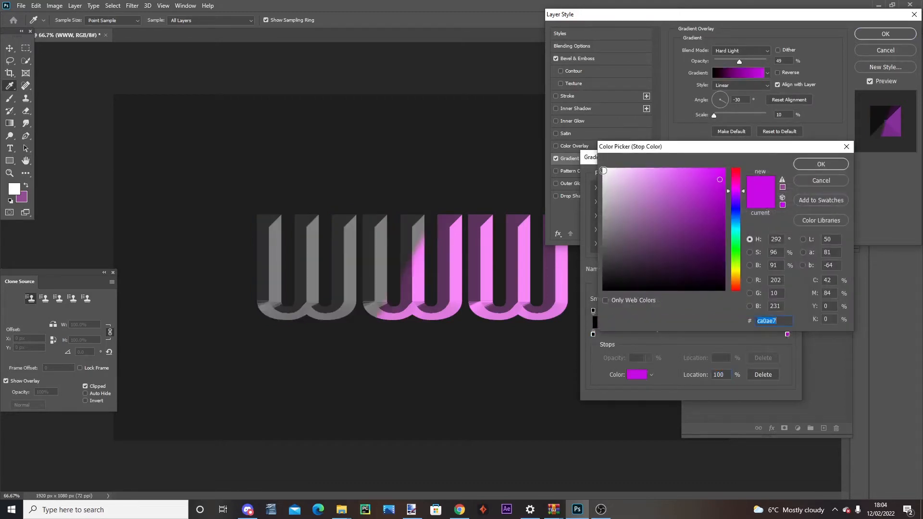
{"action": "left_click_drag", "start_coordinate": [603, 170], "coordinate": [598, 158]}
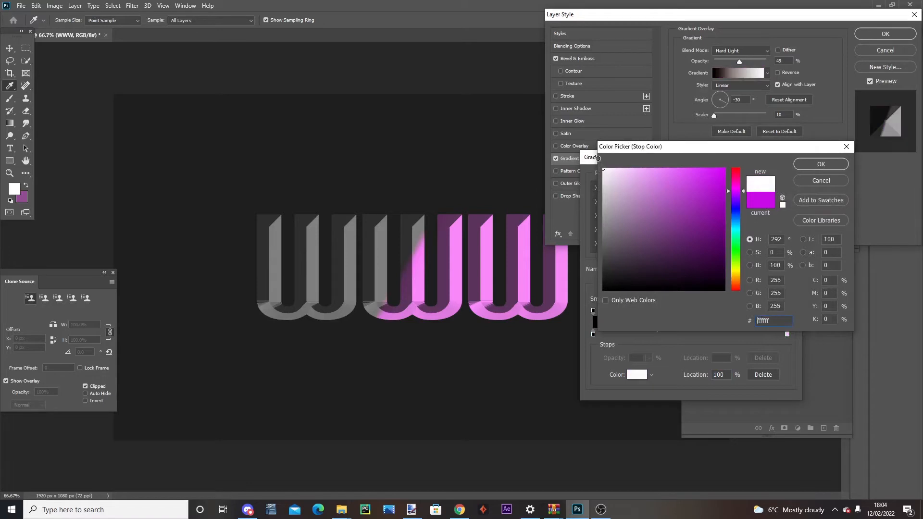
{"action": "left_click", "coordinate": [833, 167]}
{"action": "left_click", "coordinate": [779, 172]}
Set the Gradient Overlay's scale to 10%, angle to -36° and opacity to 16%
{"action": "left_click_drag", "start_coordinate": [729, 118], "coordinate": [707, 117]}
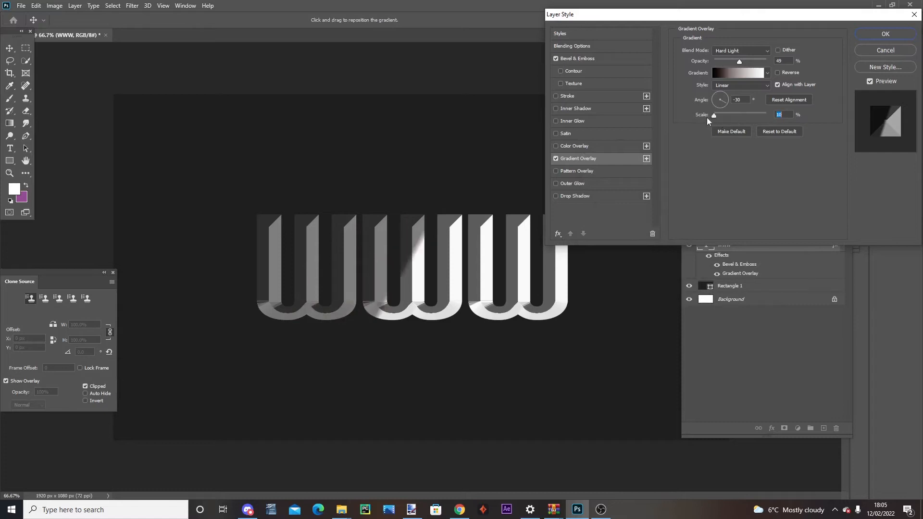
{"action": "left_click_drag", "start_coordinate": [737, 61], "coordinate": [731, 62]}
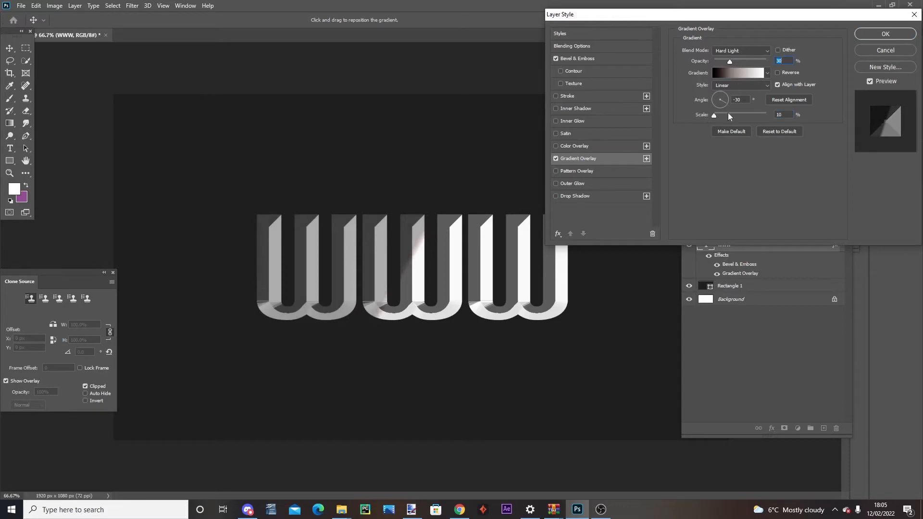
{"action": "left_click", "coordinate": [722, 75]}
{"action": "key", "text": "Escape"}
{"action": "mouse_move", "coordinate": [724, 103]}
{"action": "left_mouse_down"}
{"action": "mouse_move", "coordinate": [702, 93]}
{"action": "mouse_move", "coordinate": [728, 105]}
{"action": "left_mouse_up"}
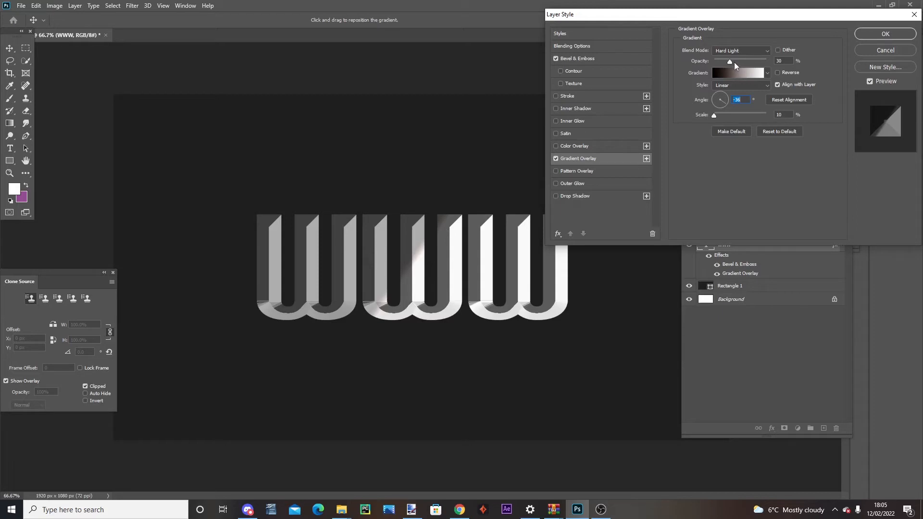
{"action": "left_click_drag", "start_coordinate": [730, 62], "coordinate": [723, 60]}
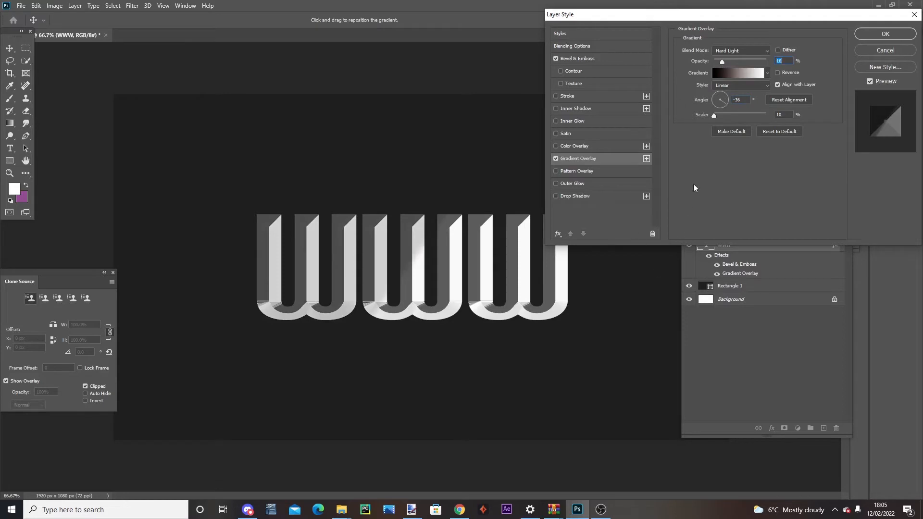
Enable the bevel's Texture with the grey Water pattern and set its depth to -2%
{"action": "left_click", "coordinate": [615, 84]}
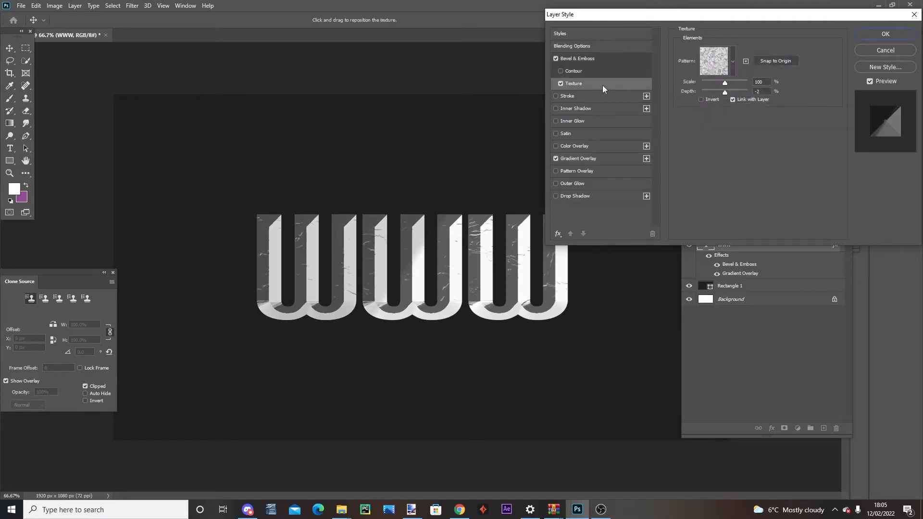
{"action": "left_click", "coordinate": [724, 70]}
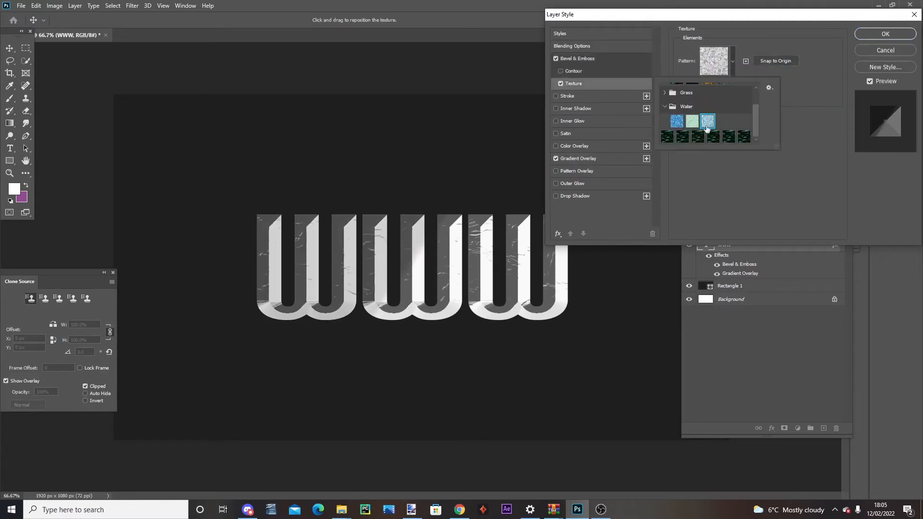
{"action": "left_click", "coordinate": [849, 141]}
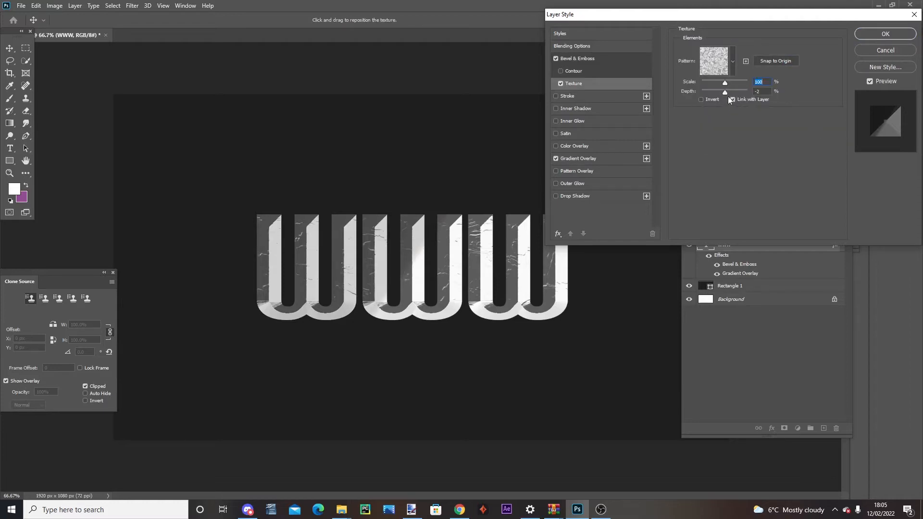
{"action": "left_click", "coordinate": [764, 91]}
{"action": "type", "text": "3"}
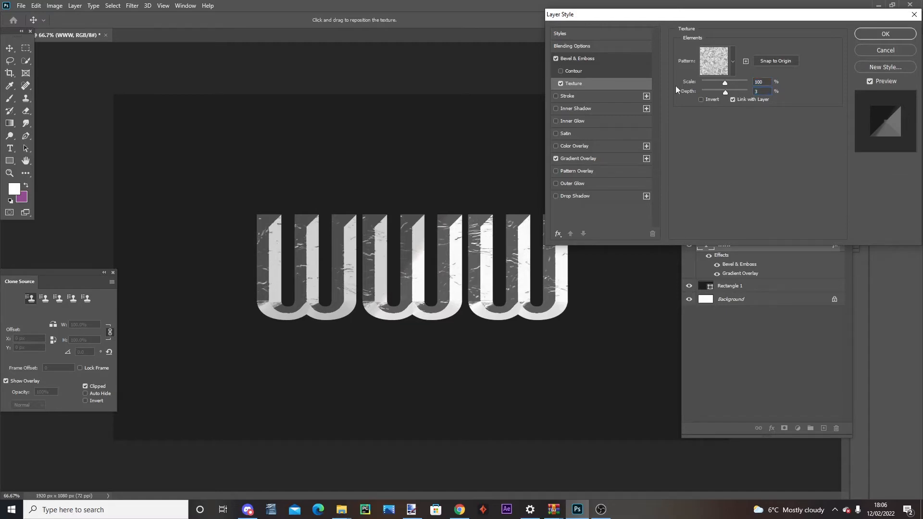
{"action": "type", "text": "-2"}
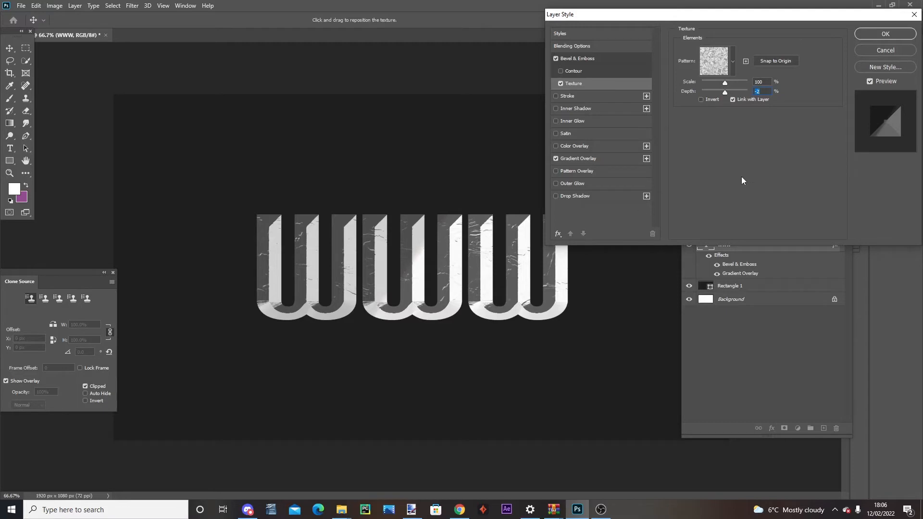
Add an Outer Glow with 80% opacity and 13 px size, and apply the layer style
{"action": "left_click", "coordinate": [568, 185]}
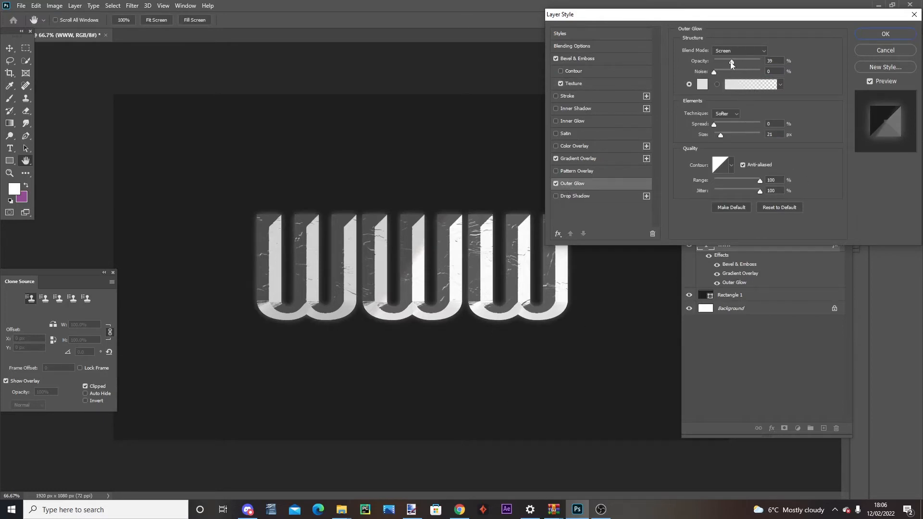
{"action": "left_click_drag", "start_coordinate": [731, 60], "coordinate": [751, 60]}
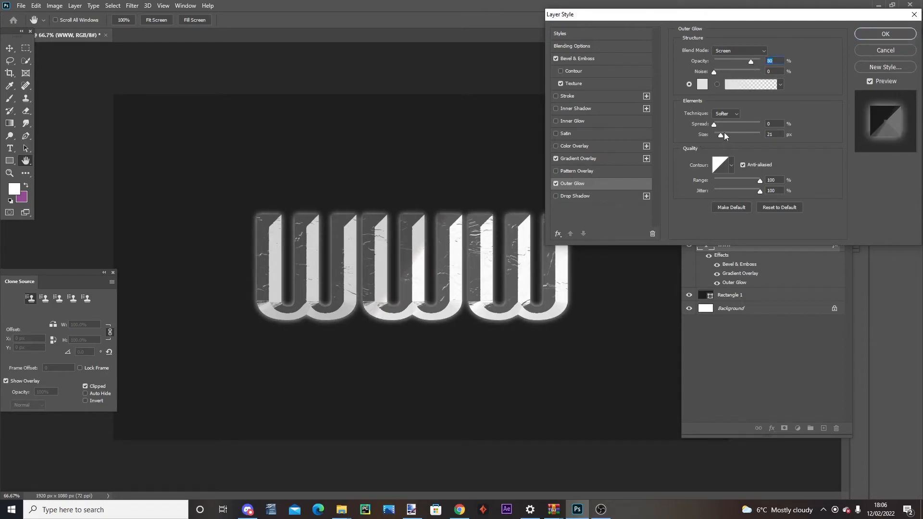
{"action": "left_click_drag", "start_coordinate": [720, 134], "coordinate": [719, 134]}
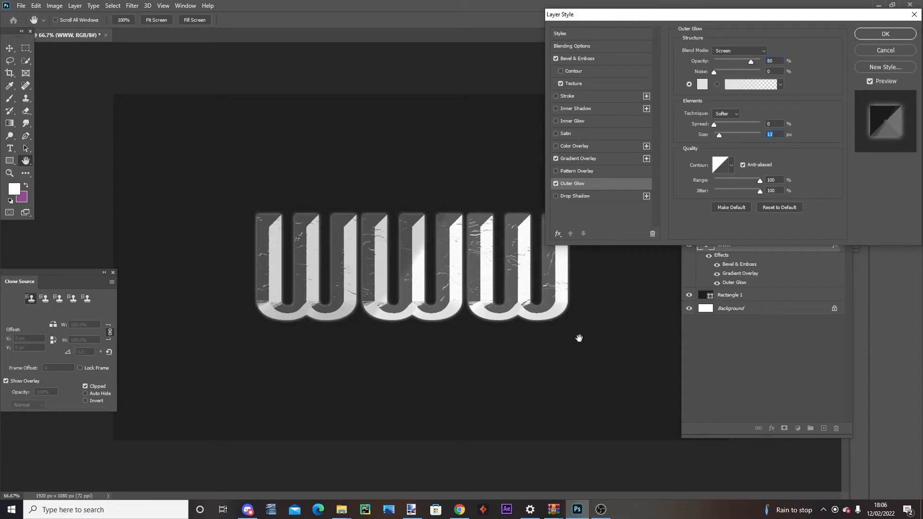
{"action": "key", "text": "Return"}
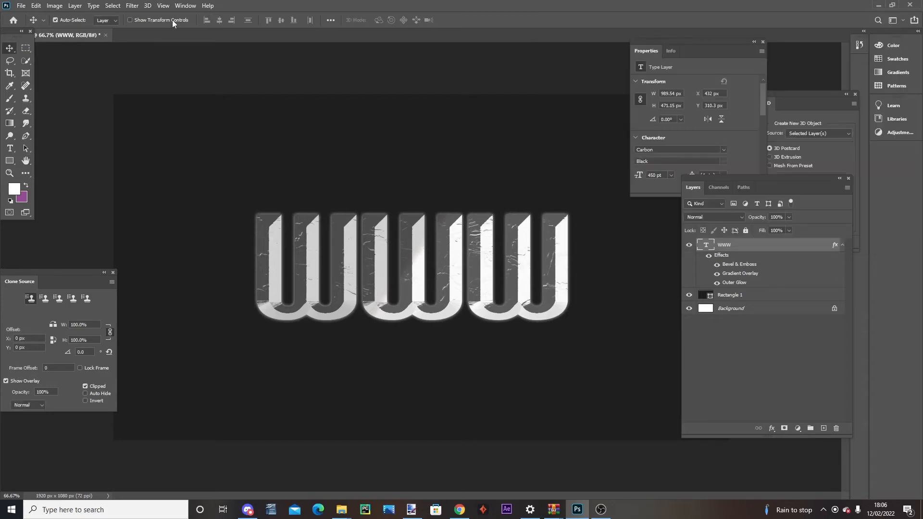
Convert the WWW text layer to a smart object and apply a light Gaussian, monochromatic Add Noise filter
{"action": "left_click", "coordinate": [131, 5]}
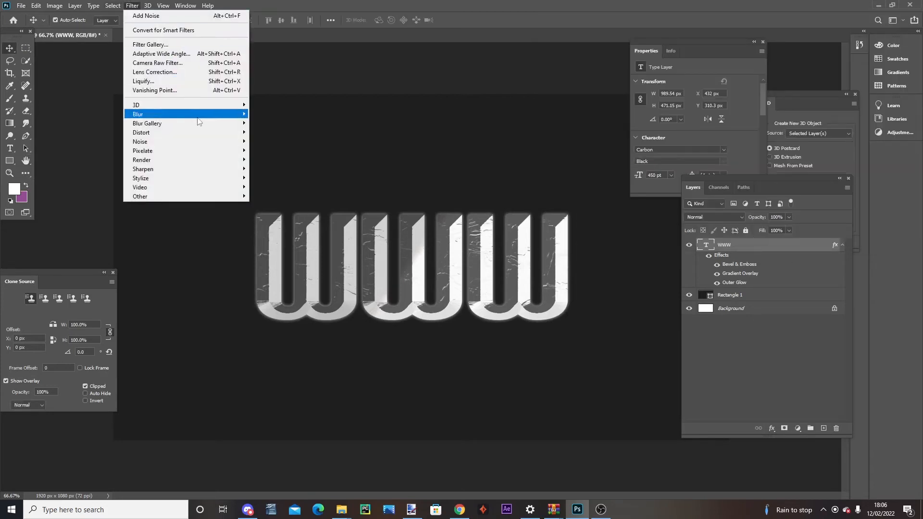
{"action": "mouse_move", "coordinate": [221, 143]}
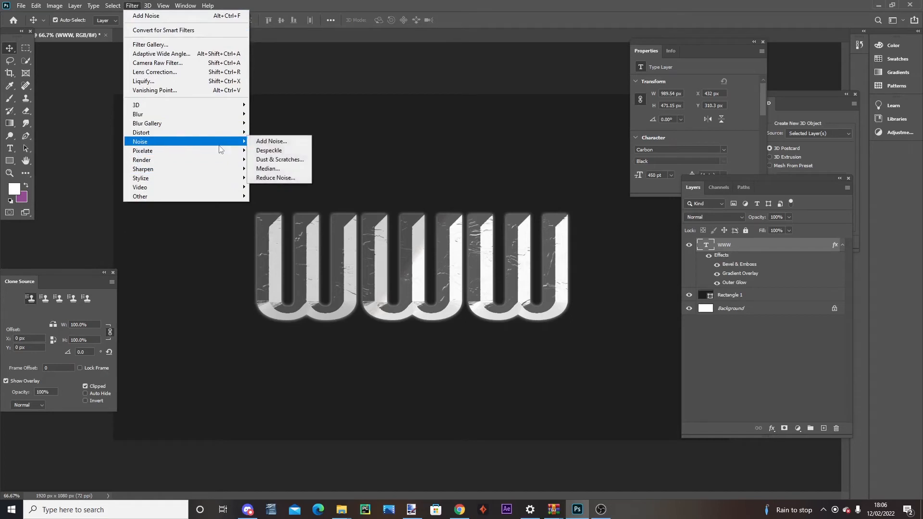
{"action": "left_click", "coordinate": [282, 146]}
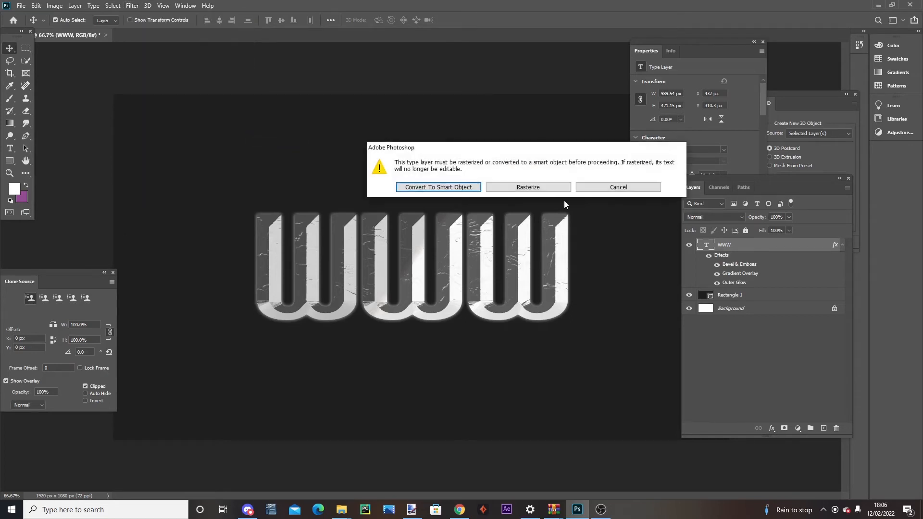
{"action": "left_click", "coordinate": [476, 189]}
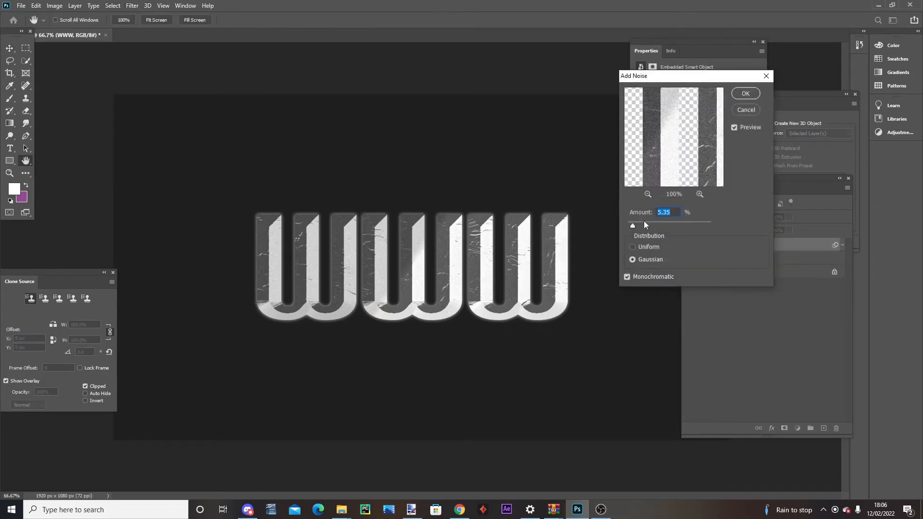
{"action": "left_click_drag", "start_coordinate": [633, 225], "coordinate": [630, 225]}
{"action": "left_click", "coordinate": [745, 93]}
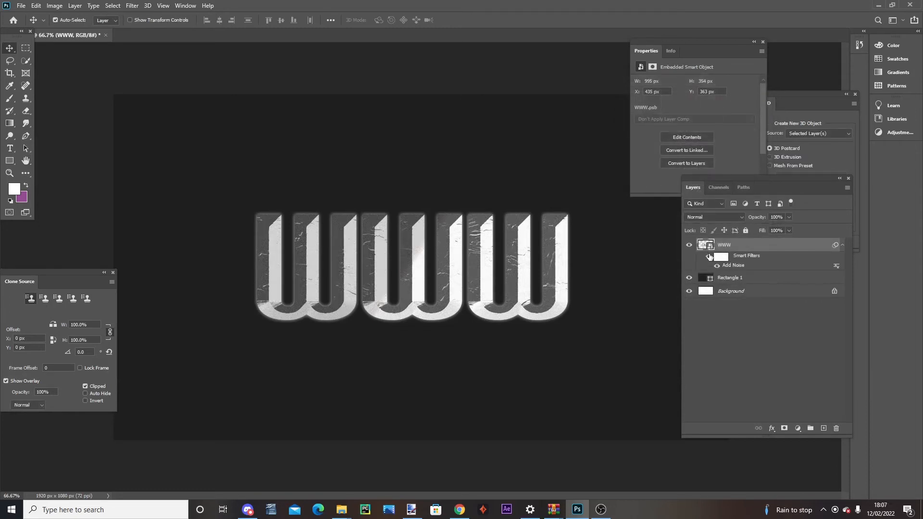
Add a Gradient Overlay to the WWW smart object and set the gradient's start colour stop to orange
{"action": "double_click", "coordinate": [778, 246]}
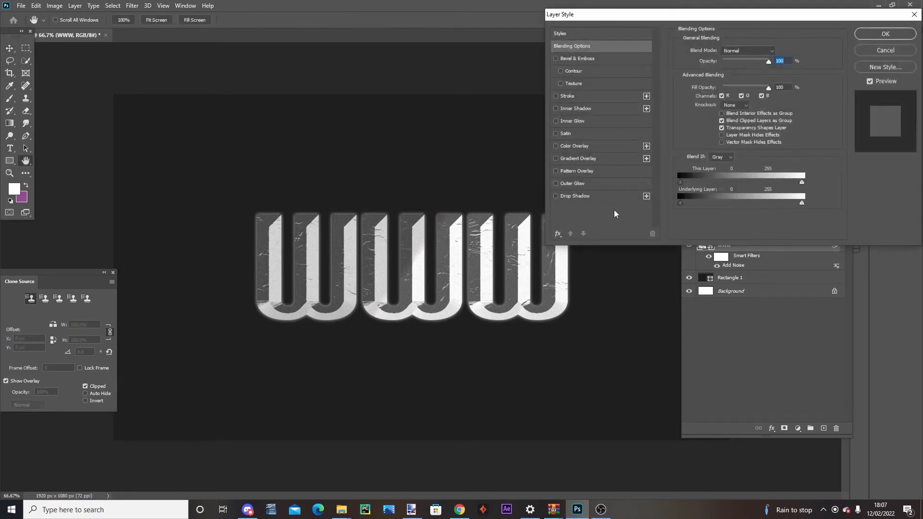
{"action": "left_click", "coordinate": [561, 158]}
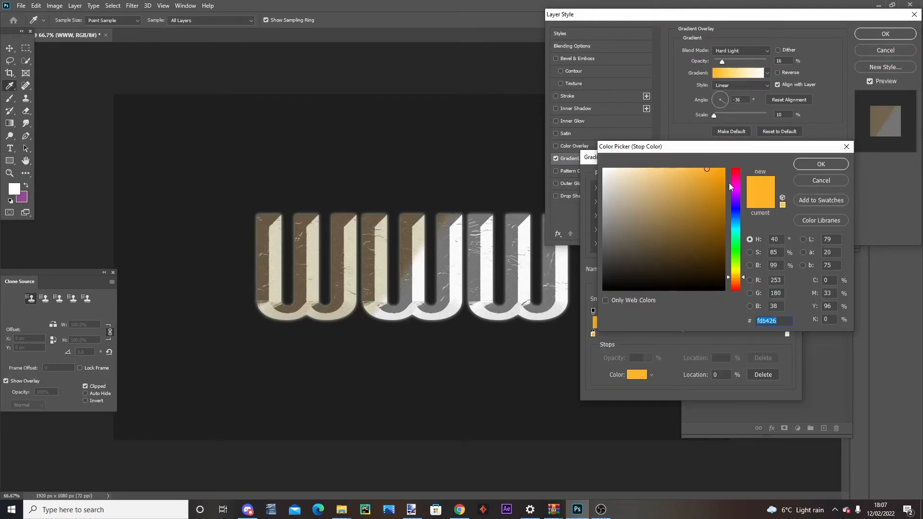
{"action": "left_click", "coordinate": [739, 281]}
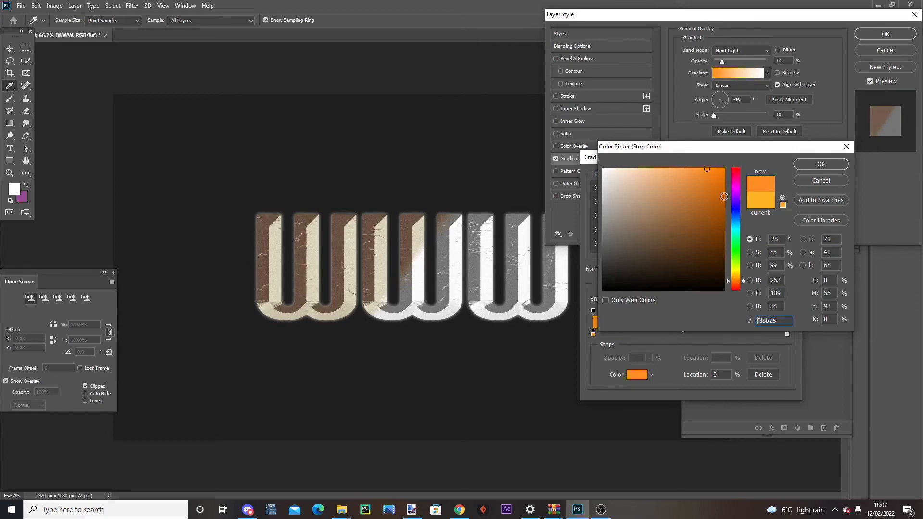
{"action": "left_click", "coordinate": [720, 172]}
{"action": "left_click_drag", "start_coordinate": [721, 172], "coordinate": [706, 170]}
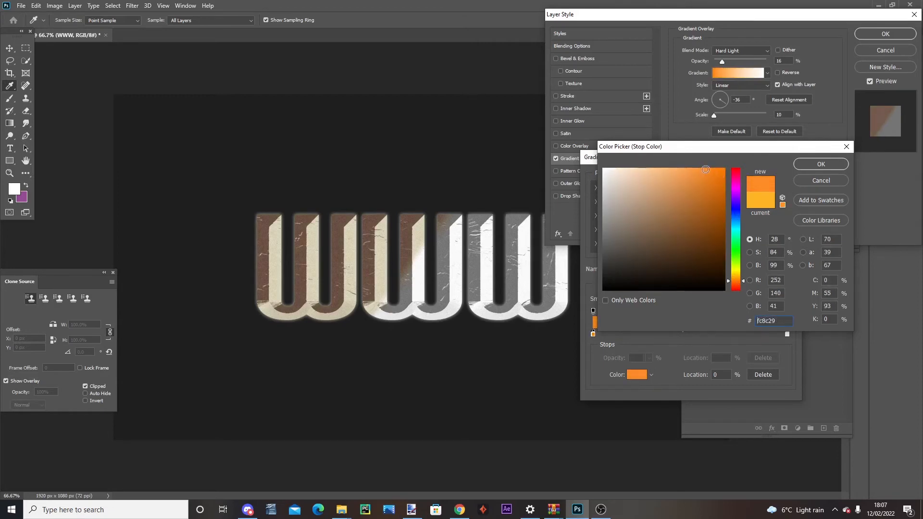
{"action": "left_click", "coordinate": [816, 165]}
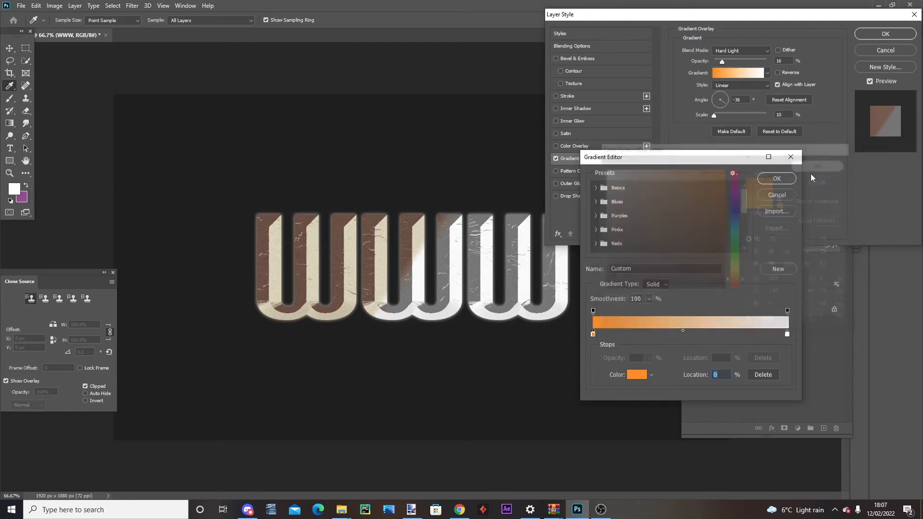
Set the gradient's end colour stop to a dark purple and accept the edited gradient
{"action": "double_click", "coordinate": [787, 334]}
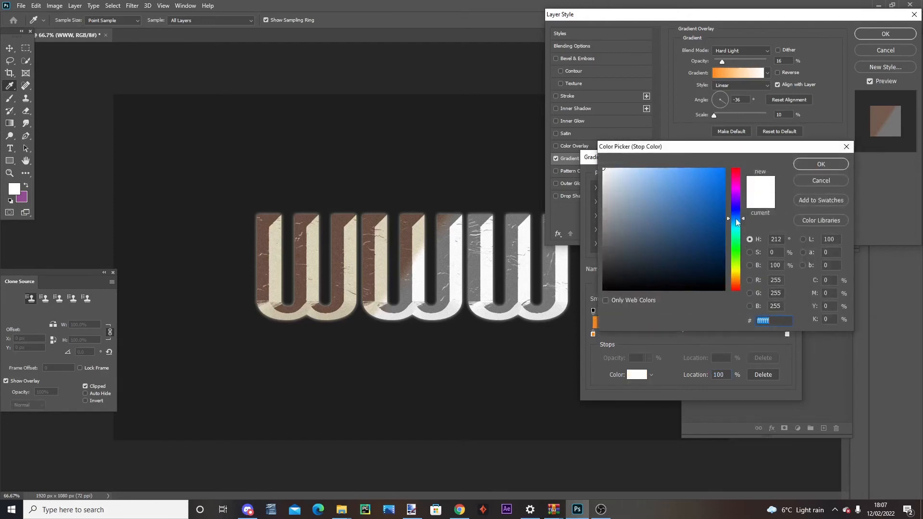
{"action": "left_click", "coordinate": [737, 219]}
{"action": "left_click", "coordinate": [712, 232]}
{"action": "left_click", "coordinate": [711, 225]}
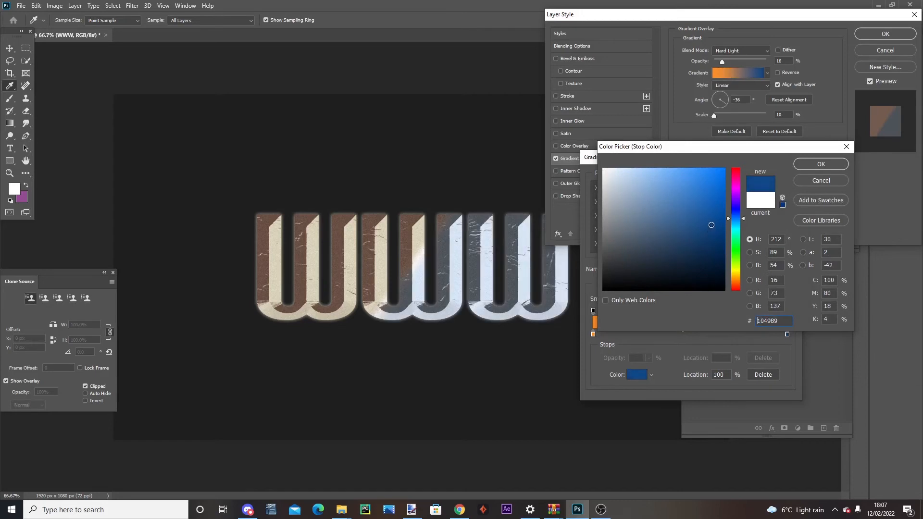
{"action": "left_click_drag", "start_coordinate": [736, 198], "coordinate": [736, 186]}
{"action": "left_click", "coordinate": [822, 164]}
{"action": "left_click", "coordinate": [776, 179]}
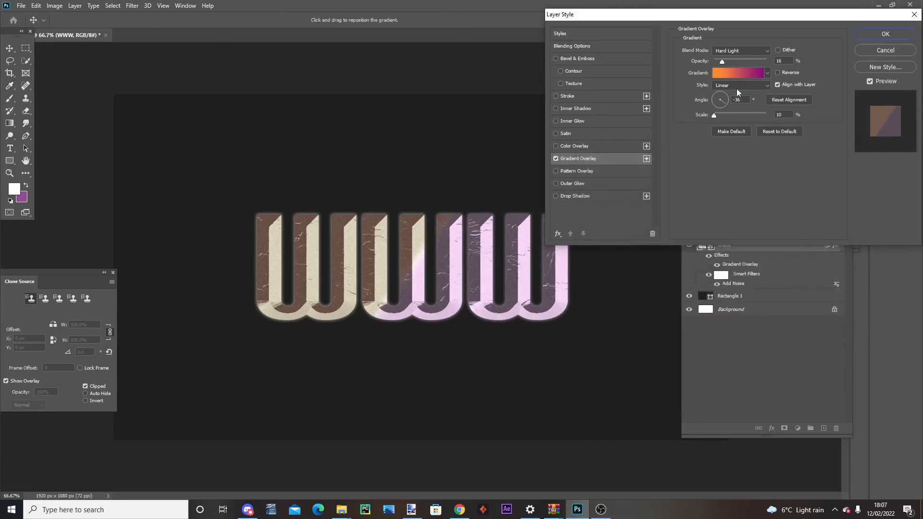
Set the Gradient Overlay's opacity to 41%, scale to 150% and angle to about 45°, and apply the layer style
{"action": "left_click_drag", "start_coordinate": [728, 59], "coordinate": [736, 61]}
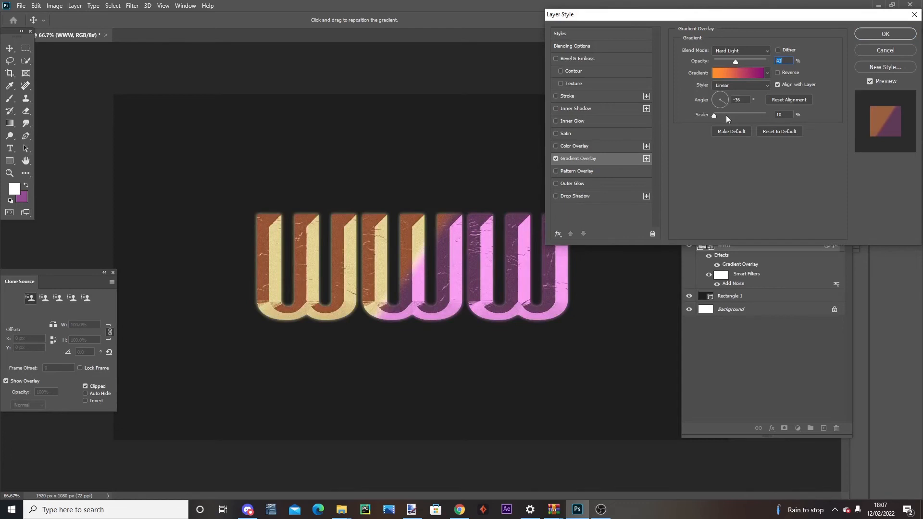
{"action": "left_click_drag", "start_coordinate": [727, 114], "coordinate": [783, 117]}
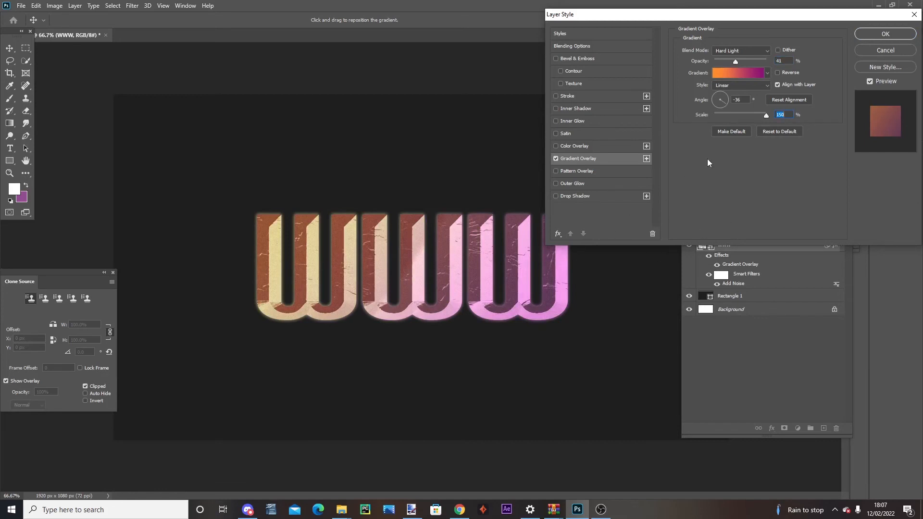
{"action": "left_click", "coordinate": [728, 96]}
{"action": "left_click_drag", "start_coordinate": [727, 99], "coordinate": [731, 90]}
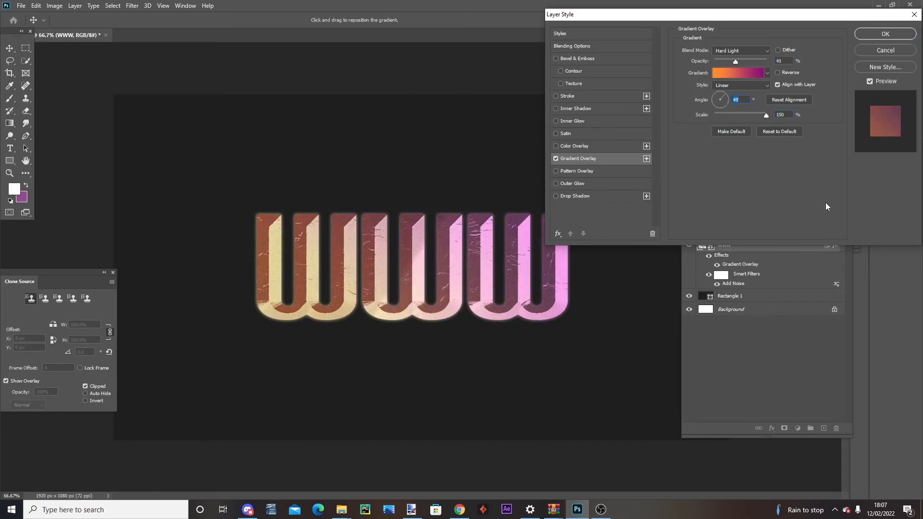
{"action": "left_click", "coordinate": [903, 36]}
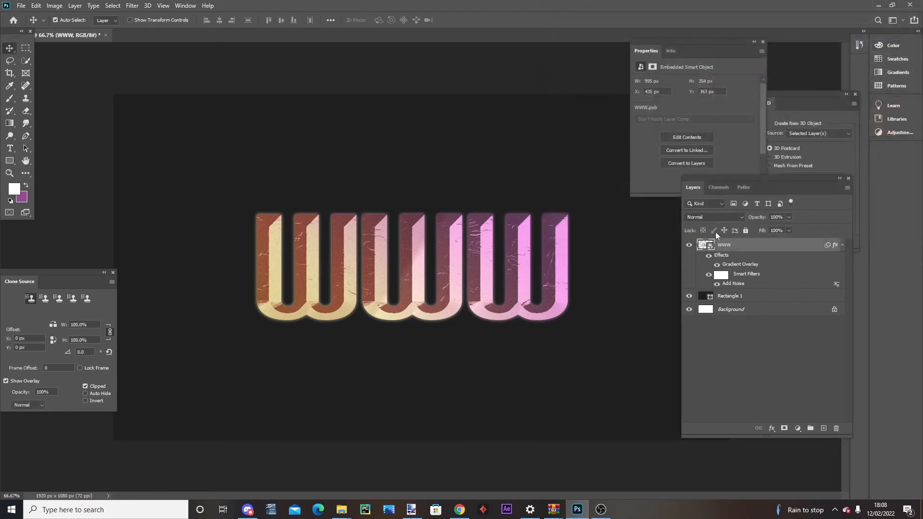
Duplicate the WWW layer and hide the effects on the original layer beneath the copy
{"action": "left_click", "coordinate": [717, 265]}
{"action": "left_click", "coordinate": [717, 265]}
{"action": "key", "text": "ctrl+j"}
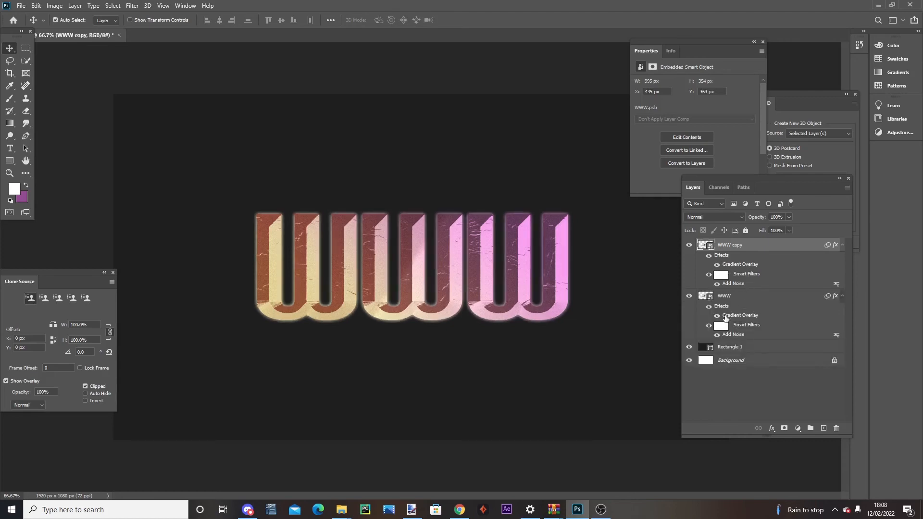
{"action": "left_click", "coordinate": [727, 299]}
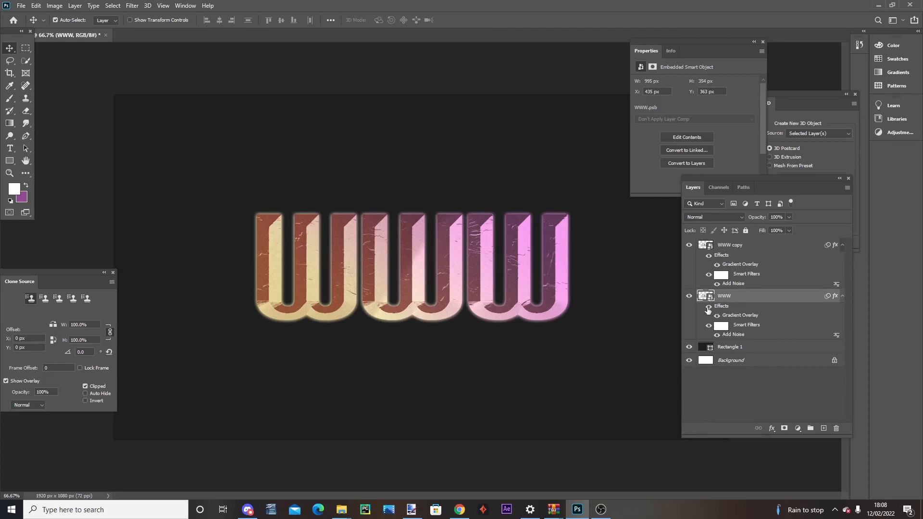
{"action": "left_click", "coordinate": [709, 308]}
Turn the lower WWW layer black with a Levels adjustment, setting the white output level to 0
{"action": "left_click", "coordinate": [54, 6]}
{"action": "mouse_move", "coordinate": [77, 29]}
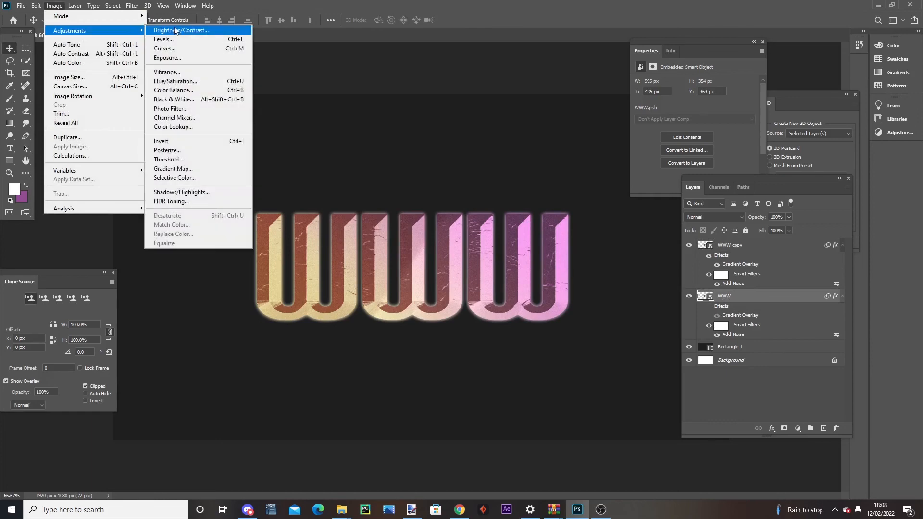
{"action": "left_click", "coordinate": [179, 37]}
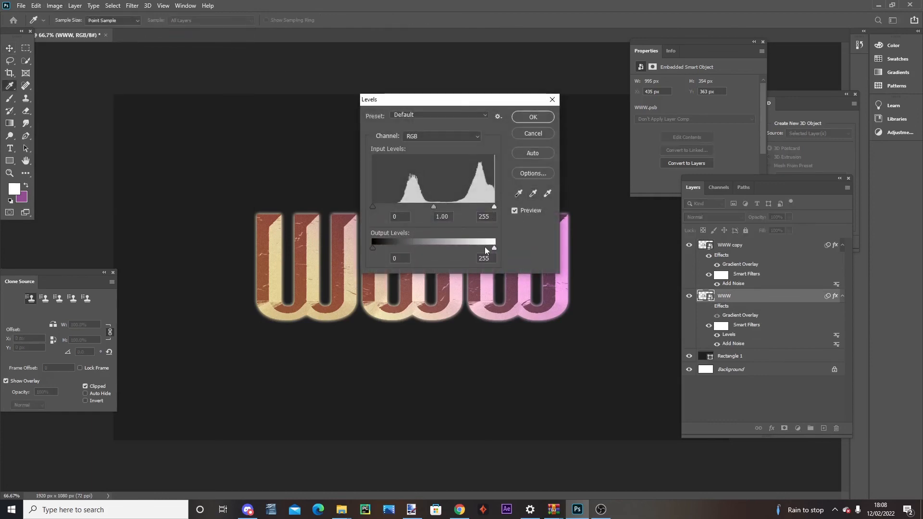
{"action": "left_click_drag", "start_coordinate": [467, 247], "coordinate": [346, 246]}
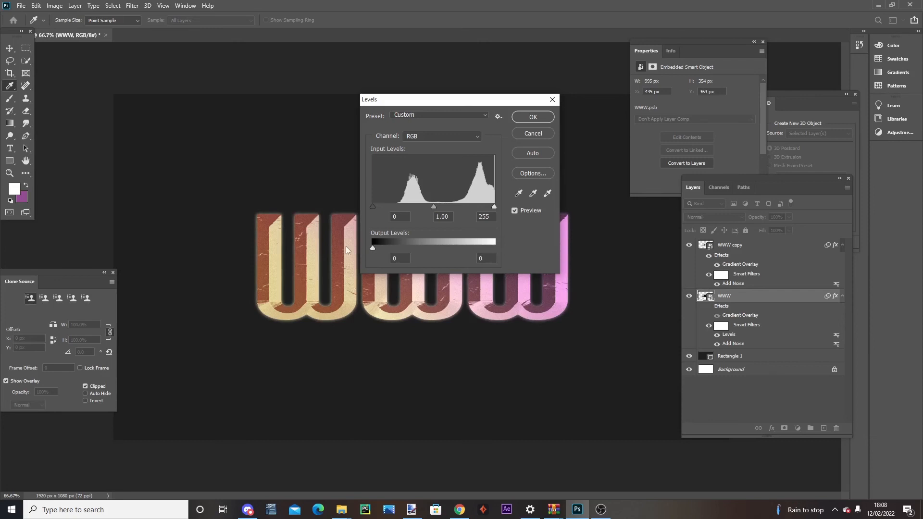
{"action": "left_click", "coordinate": [534, 117]}
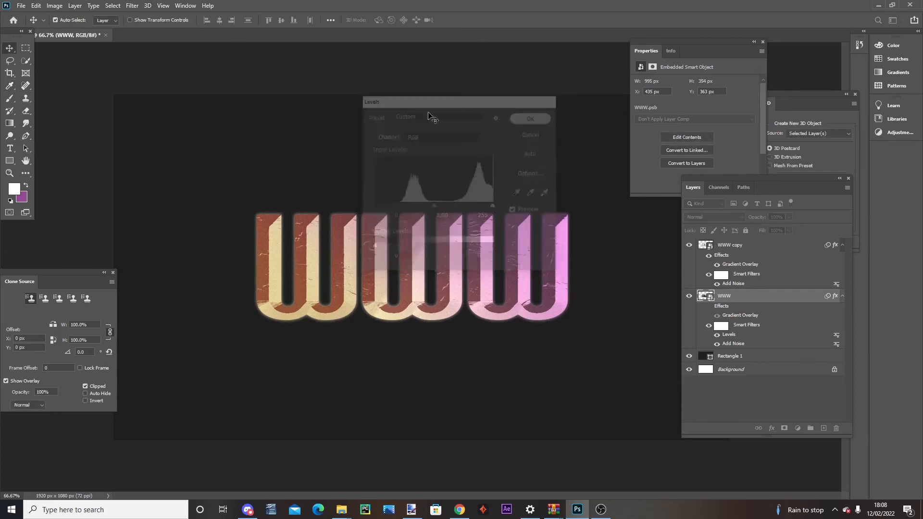
Lock the WWW copy layer and offset the black WWW layer up and left to X 403 px, Y 352 px
{"action": "left_click", "coordinate": [763, 247]}
{"action": "left_click", "coordinate": [746, 230]}
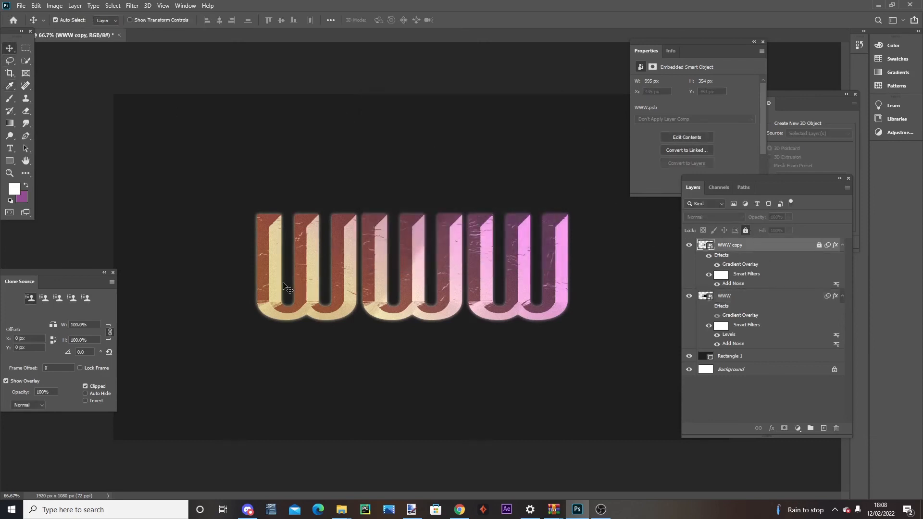
{"action": "left_click_drag", "start_coordinate": [278, 283], "coordinate": [272, 273]}
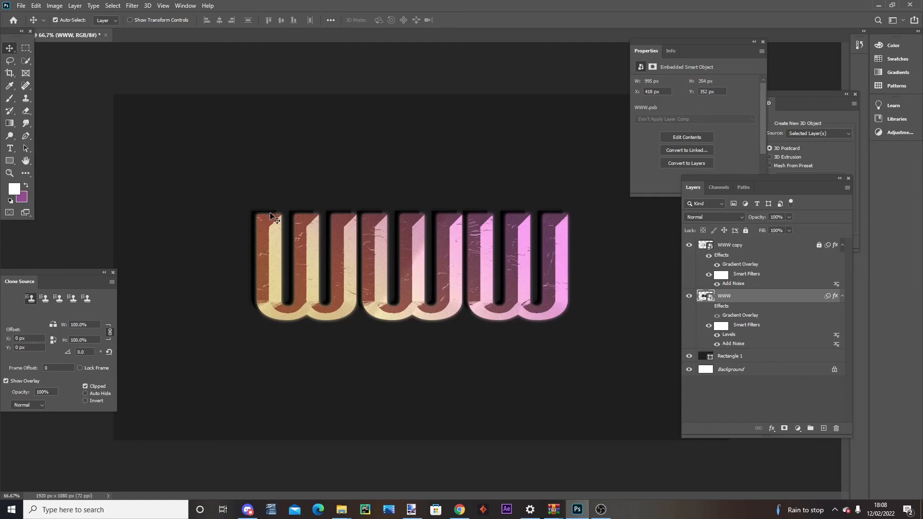
{"action": "left_click_drag", "start_coordinate": [269, 213], "coordinate": [264, 213]}
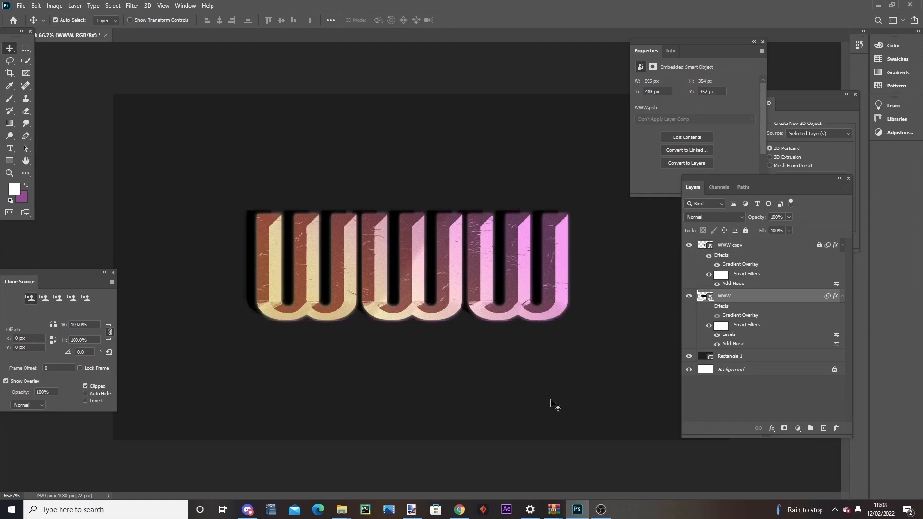
Apply a Gaussian Blur with a 29.1 pixel radius to the black WWW layer
{"action": "left_click", "coordinate": [132, 6]}
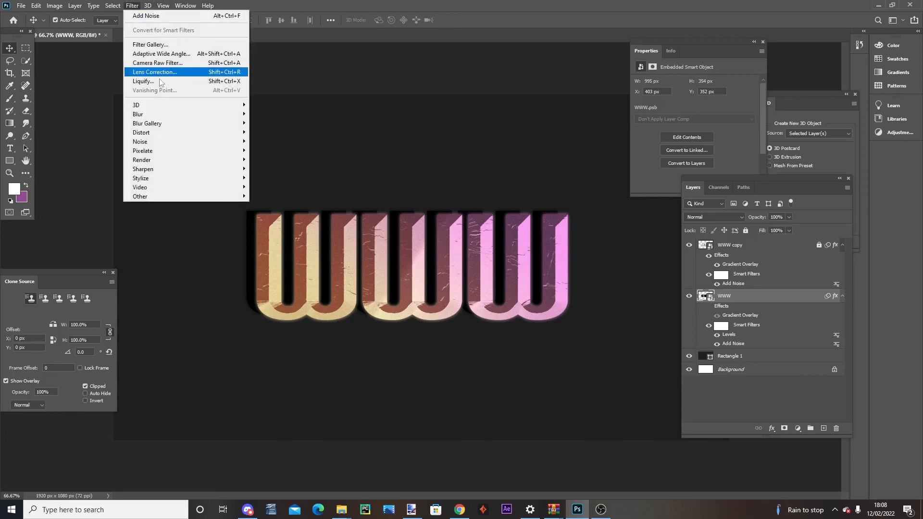
{"action": "mouse_move", "coordinate": [139, 114]}
{"action": "left_click", "coordinate": [269, 145]}
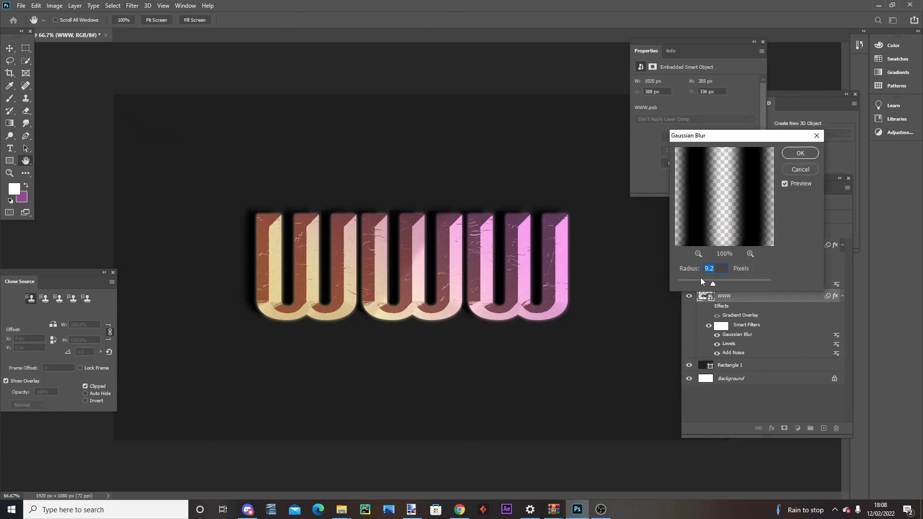
{"action": "left_click_drag", "start_coordinate": [713, 283], "coordinate": [722, 285]}
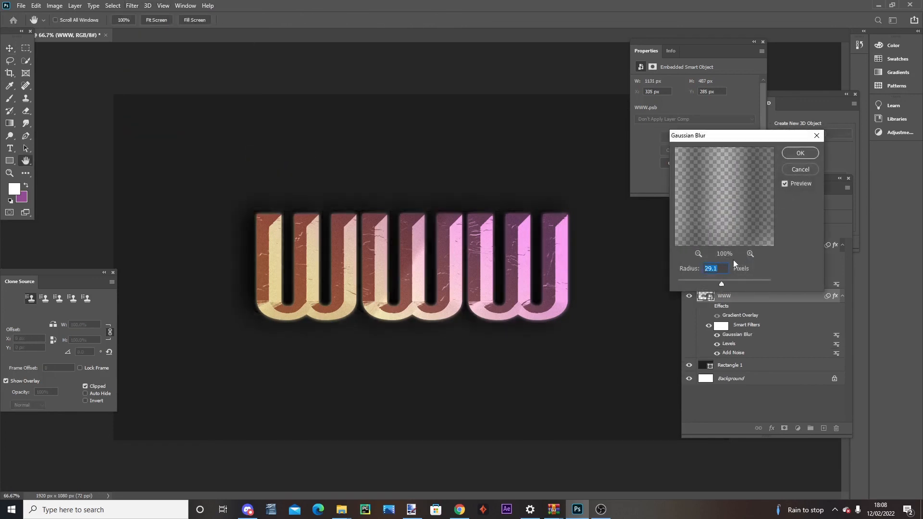
{"action": "left_click", "coordinate": [800, 153]}
Compare the text with and without the blurred black WWW shadow layer, and check the overall composition
{"action": "left_click", "coordinate": [691, 297]}
{"action": "left_click", "coordinate": [690, 296]}
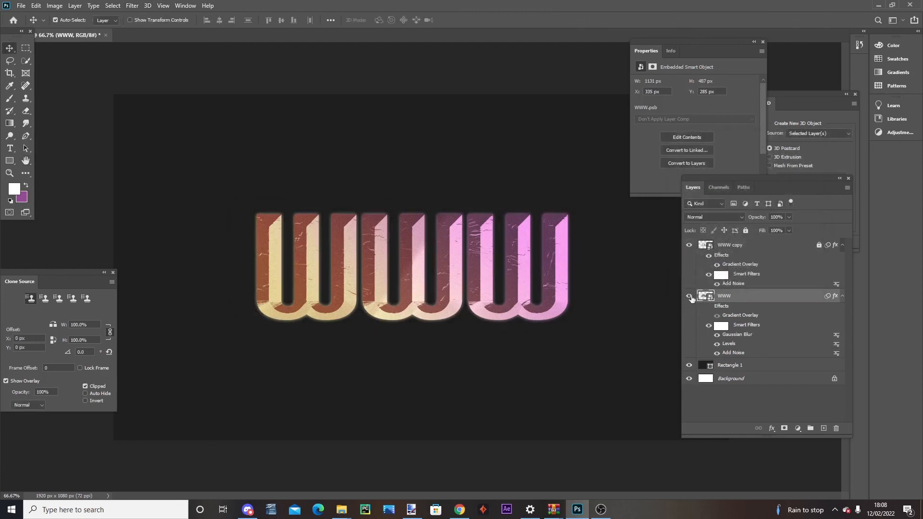
{"action": "left_click", "coordinate": [691, 297]}
{"action": "left_click", "coordinate": [691, 297]}
{"action": "left_click", "coordinate": [691, 296]}
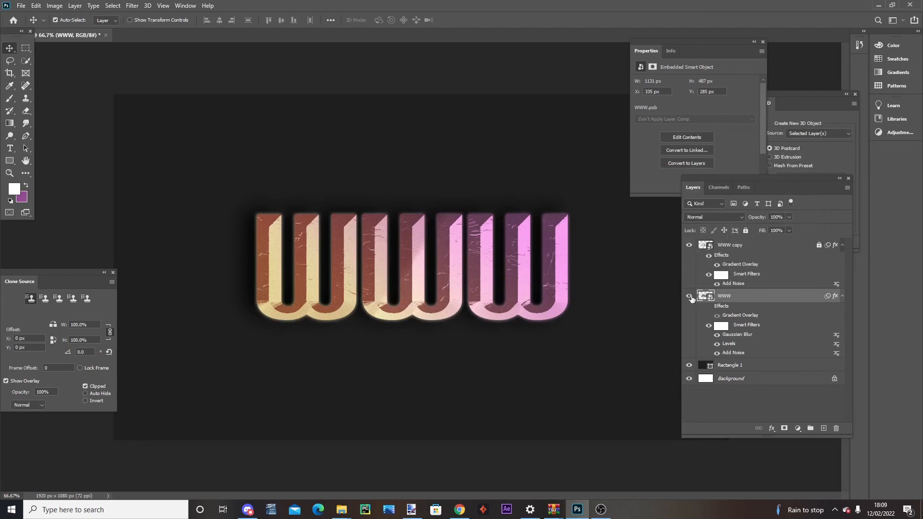
{"action": "key", "text": "ctrl+minus"}
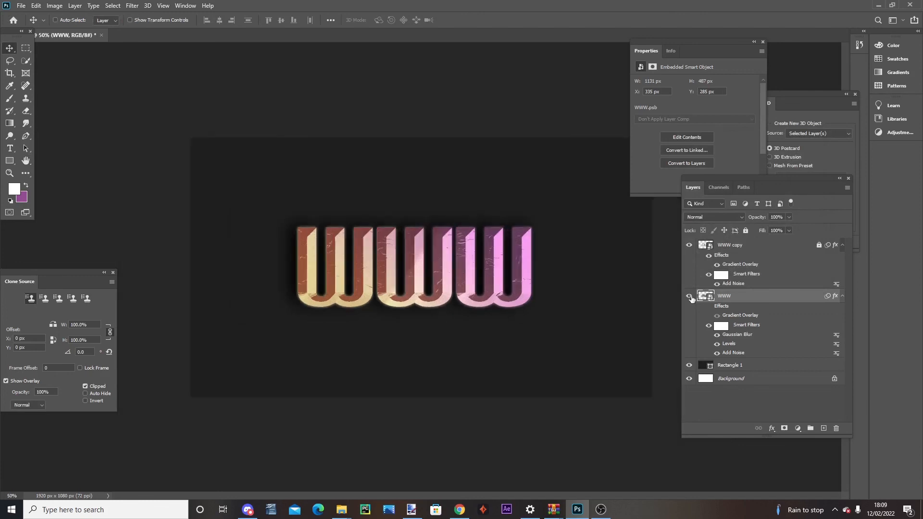
{"action": "key", "text": "ctrl+plus"}
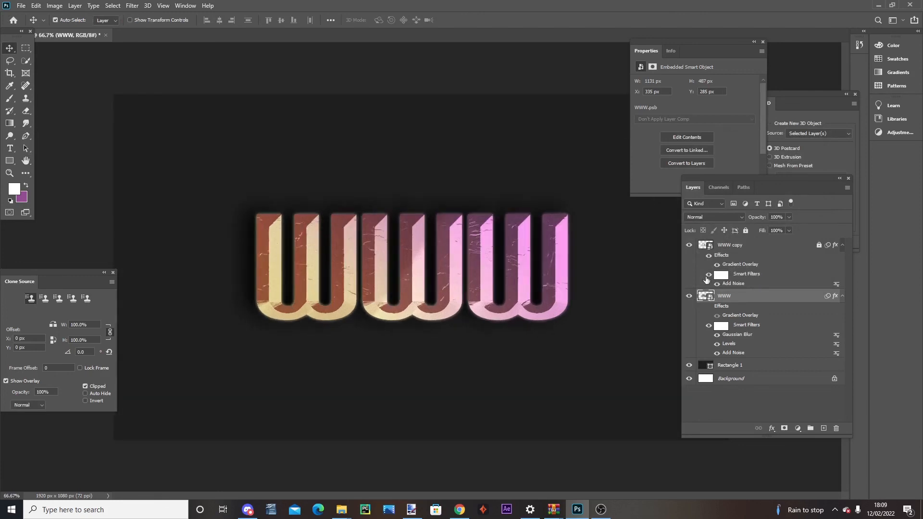